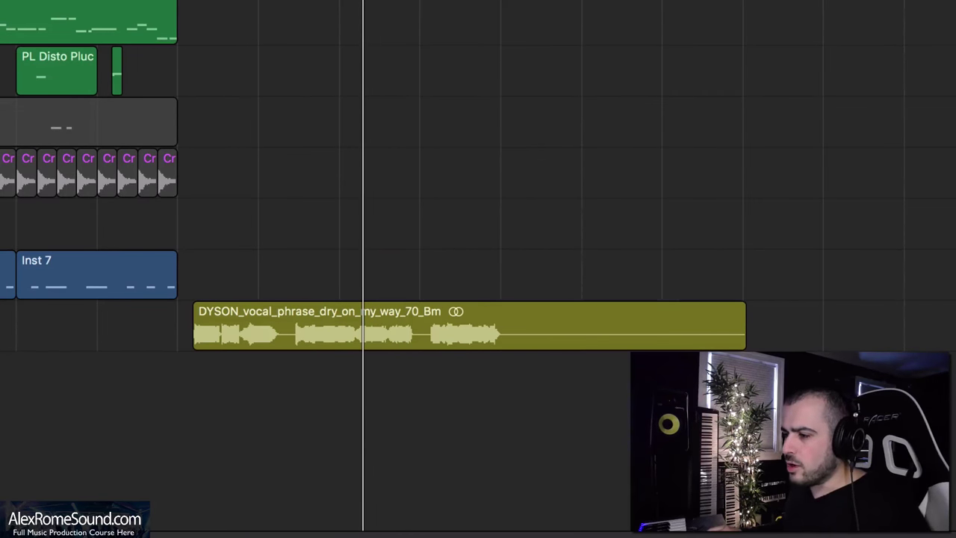
Solo the DYSON vocal region and add a send from the vocal track to Bus 23
{"action": "left_click", "coordinate": [469, 326]}
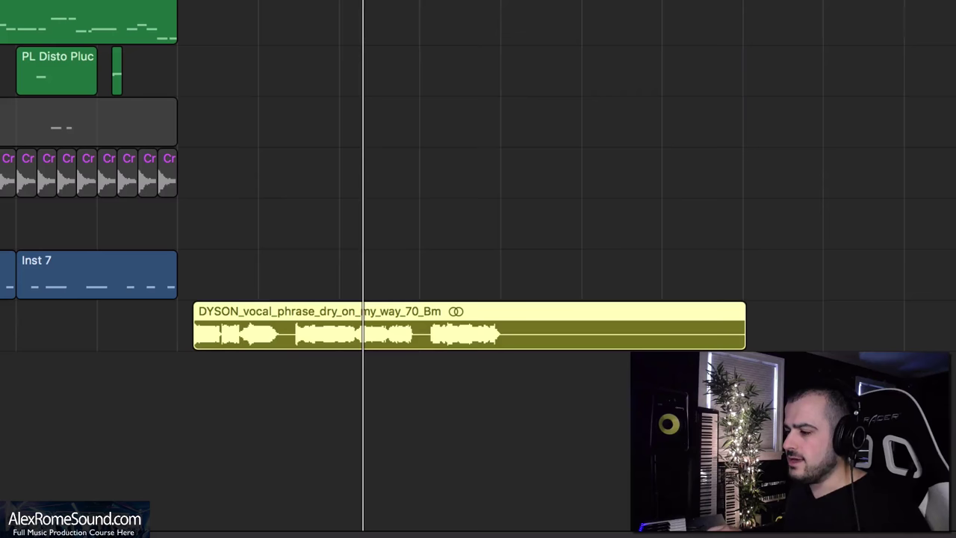
{"action": "key", "text": "ctrl+s"}
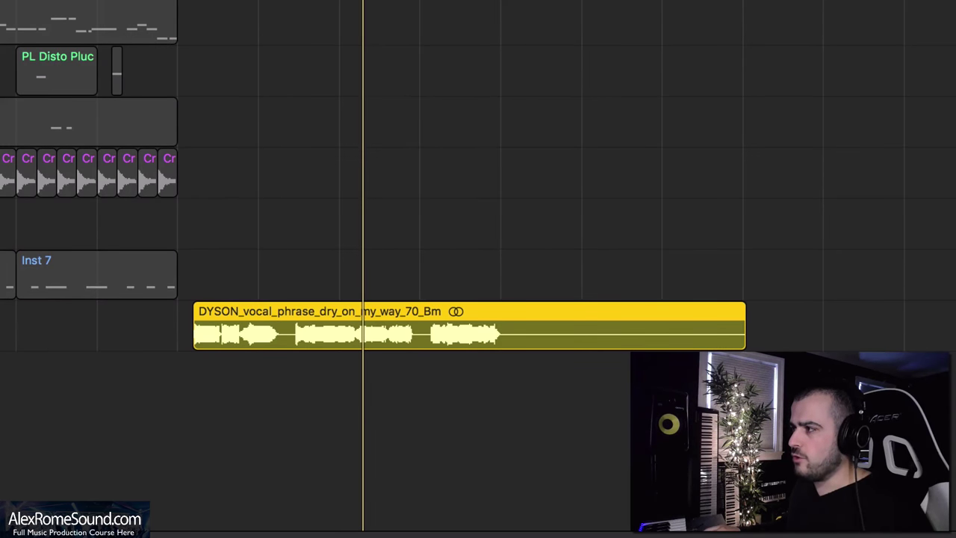
{"action": "key", "text": "shift+space"}
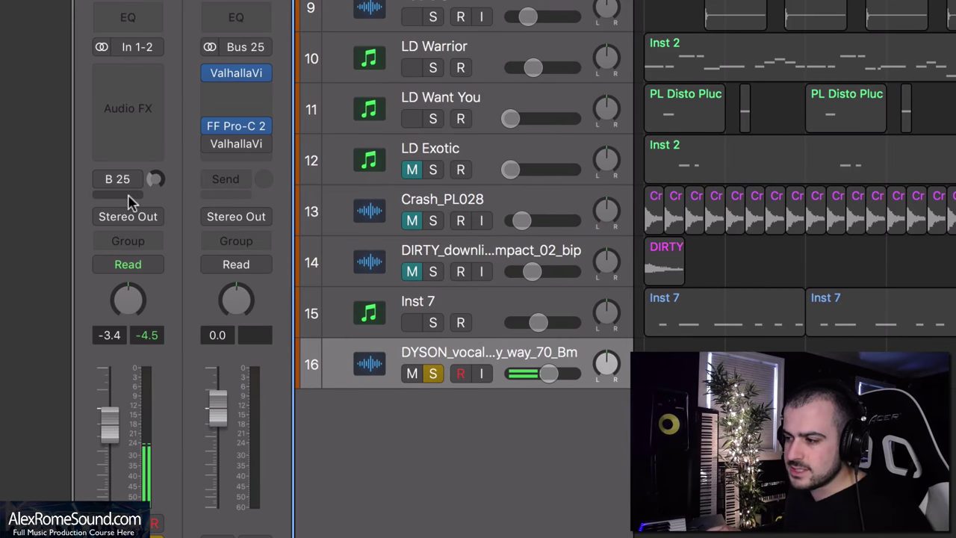
{"action": "left_click", "coordinate": [131, 200]}
{"action": "mouse_move", "coordinate": [136, 319]}
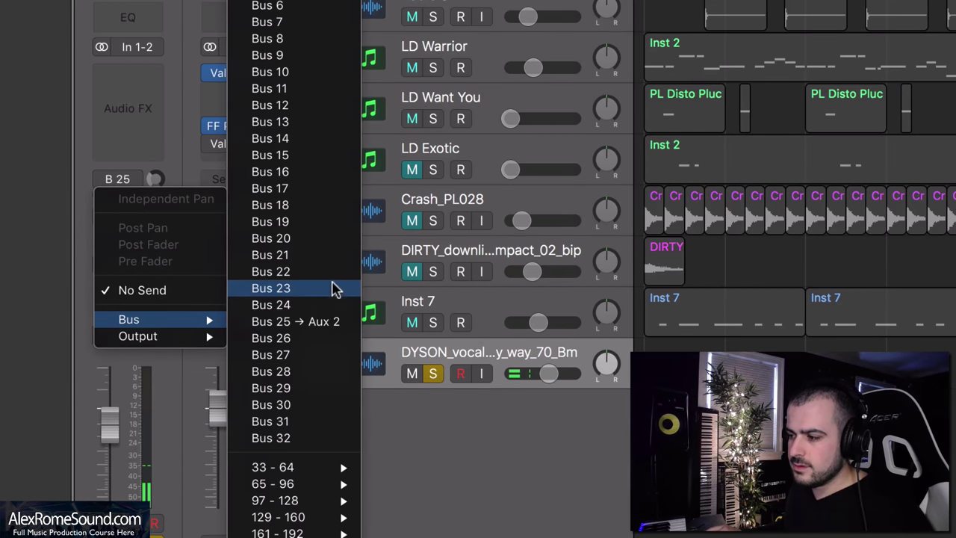
{"action": "left_click", "coordinate": [336, 289]}
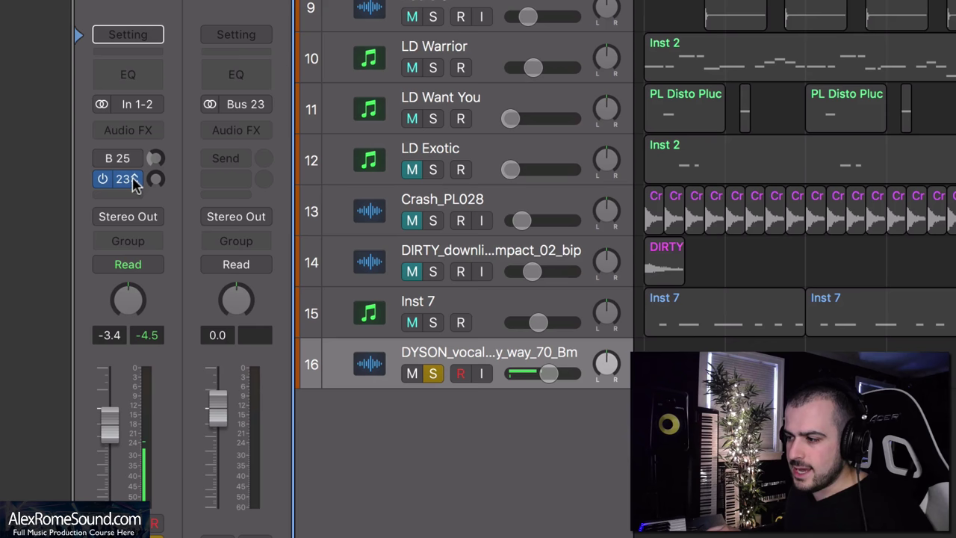
Insert Valhalla DSP ValhallaVintageVerb on the new Bus 23 aux channel
{"action": "left_click", "coordinate": [254, 132]}
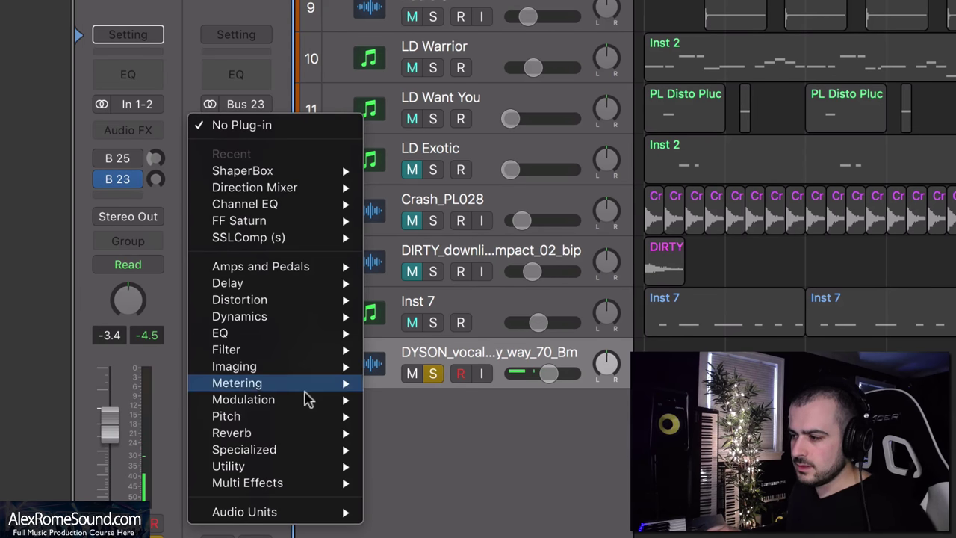
{"action": "mouse_move", "coordinate": [313, 467]}
{"action": "mouse_move", "coordinate": [307, 511]}
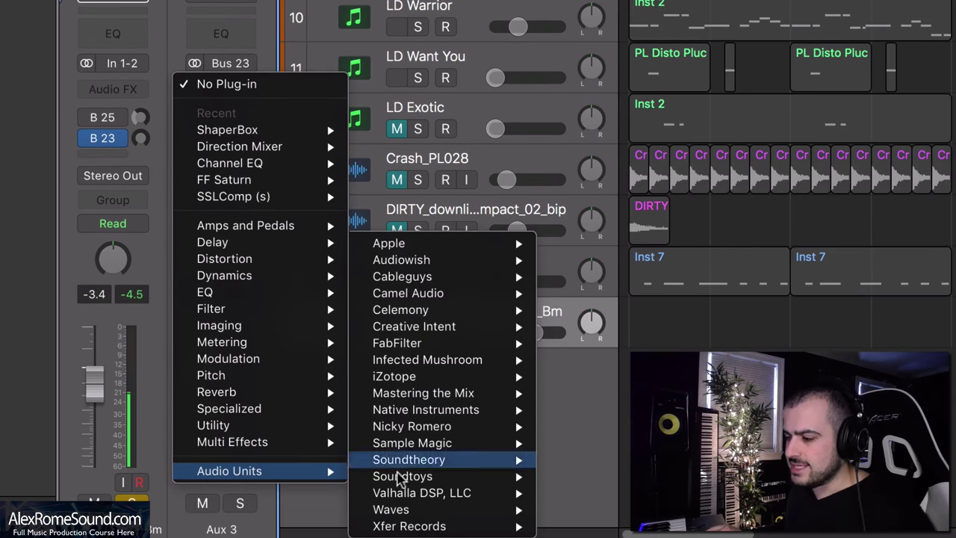
{"action": "mouse_move", "coordinate": [445, 526]}
{"action": "mouse_move", "coordinate": [530, 492]}
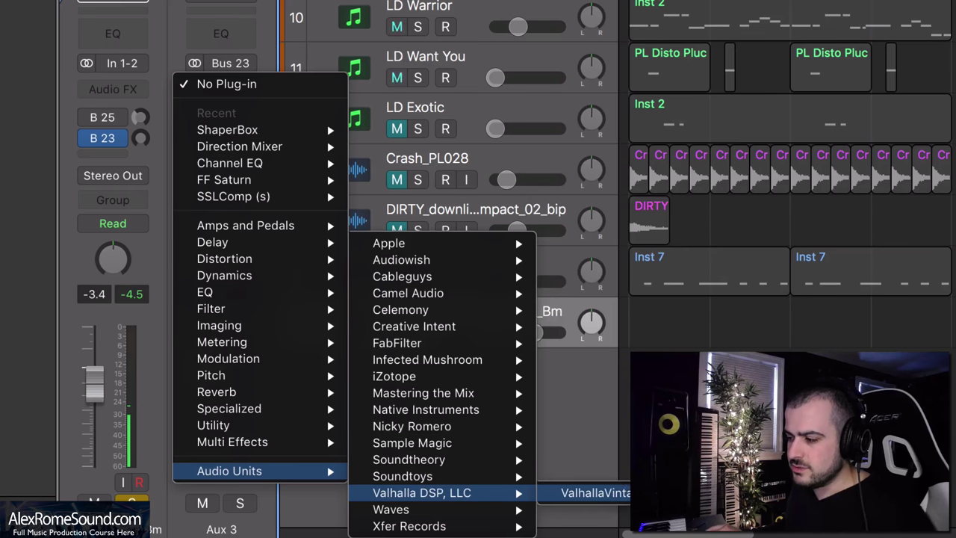
{"action": "left_click", "coordinate": [596, 492]}
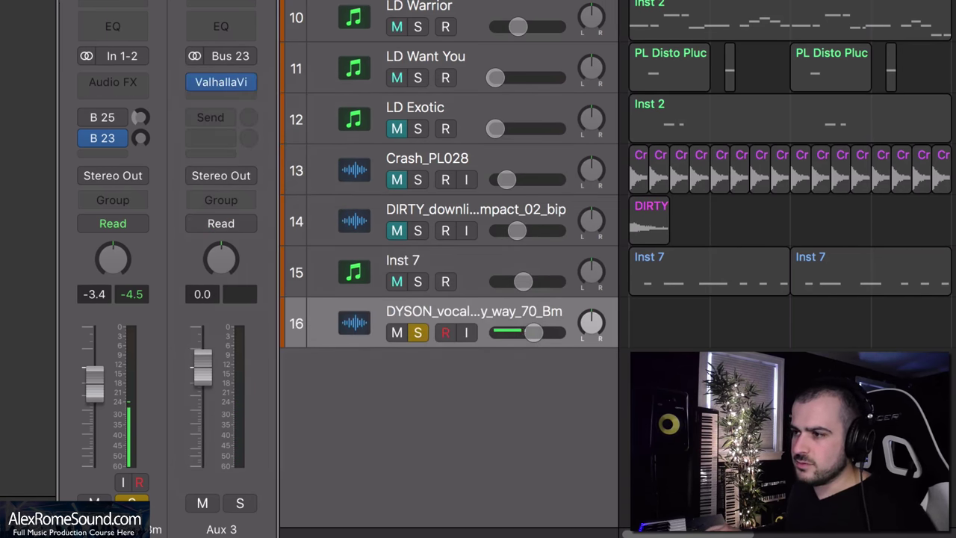
{"action": "left_click", "coordinate": [219, 86]}
Insert FabFilter FF Pro-C 2 below the reverb and set its Side Chain source to Audio 4
{"action": "mouse_move", "coordinate": [236, 482]}
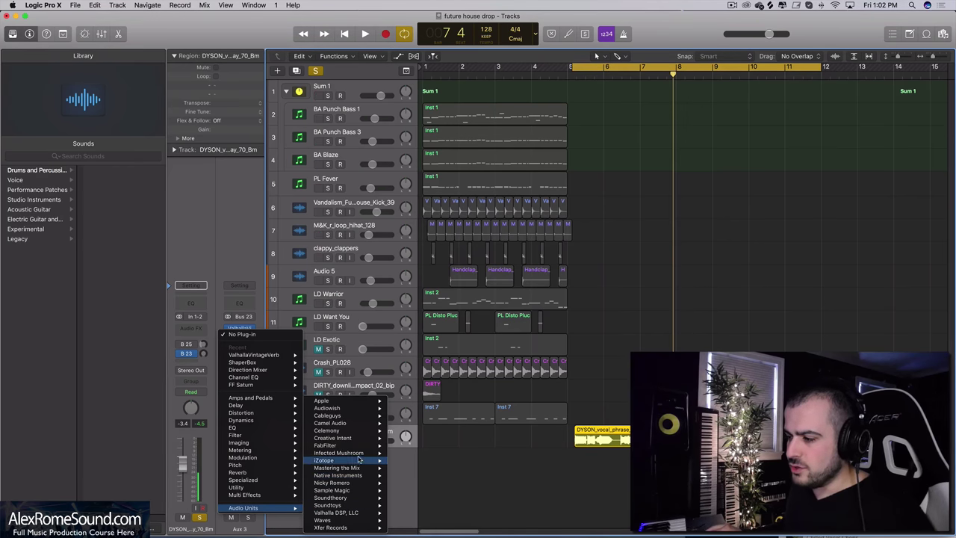
{"action": "mouse_move", "coordinate": [359, 446]}
{"action": "left_click", "coordinate": [412, 445]}
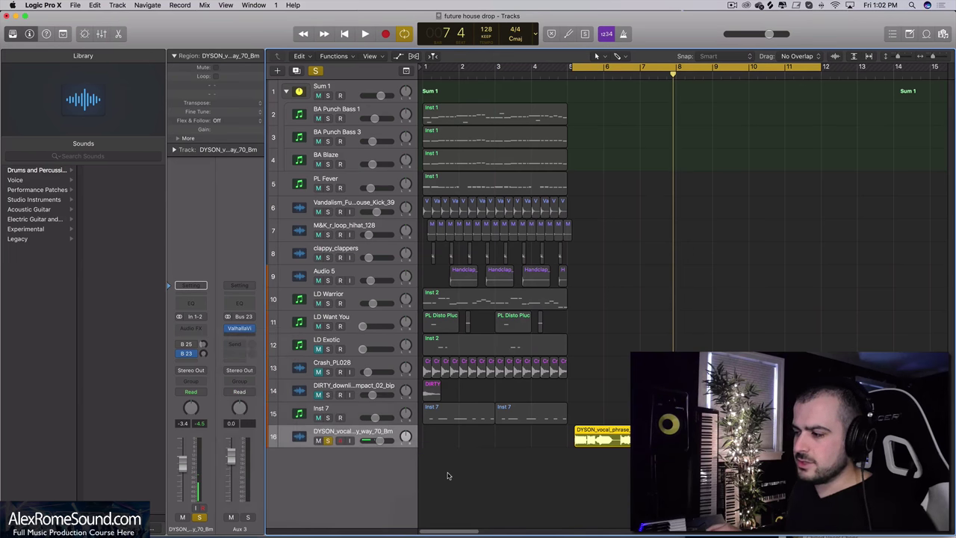
{"action": "left_click_drag", "start_coordinate": [228, 53], "coordinate": [474, 79]}
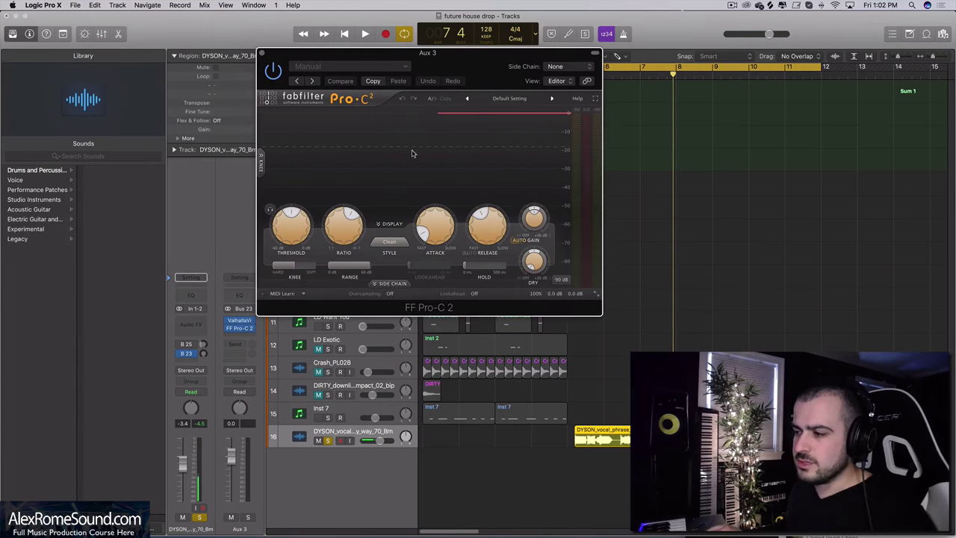
{"action": "left_click", "coordinate": [558, 66]}
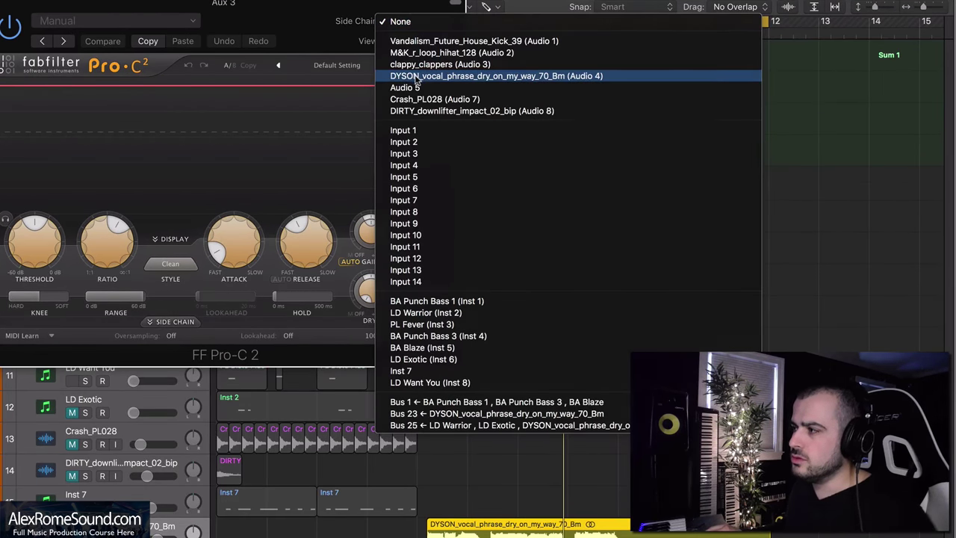
{"action": "left_click", "coordinate": [422, 76]}
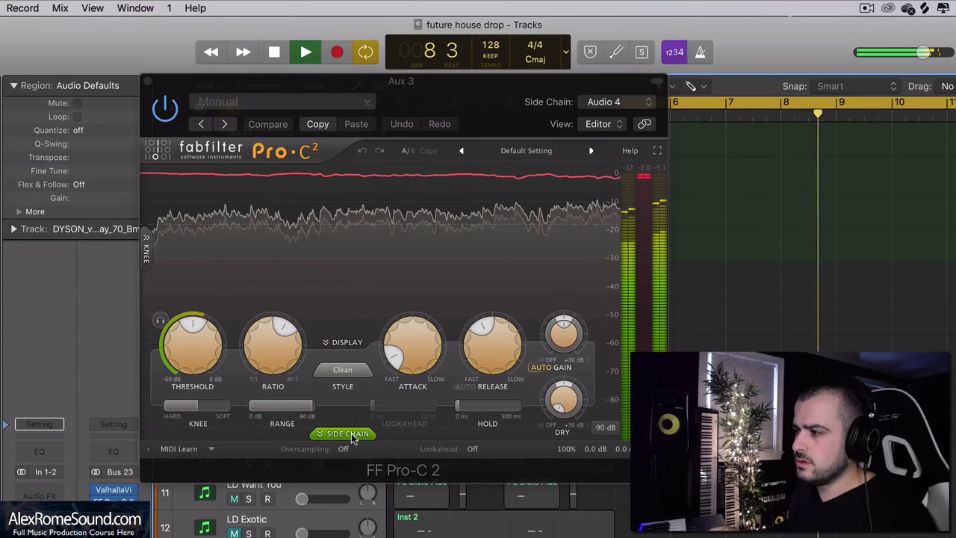
Switch Pro-C 2 to the Ext side chain and raise Side Chain Level to +6.51 dB
{"action": "key", "text": "space"}
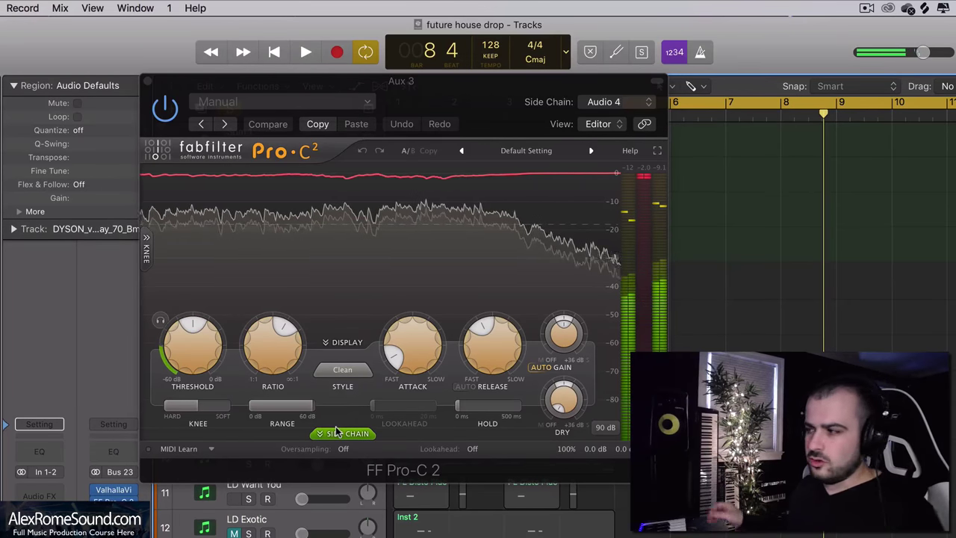
{"action": "left_click", "coordinate": [347, 433]}
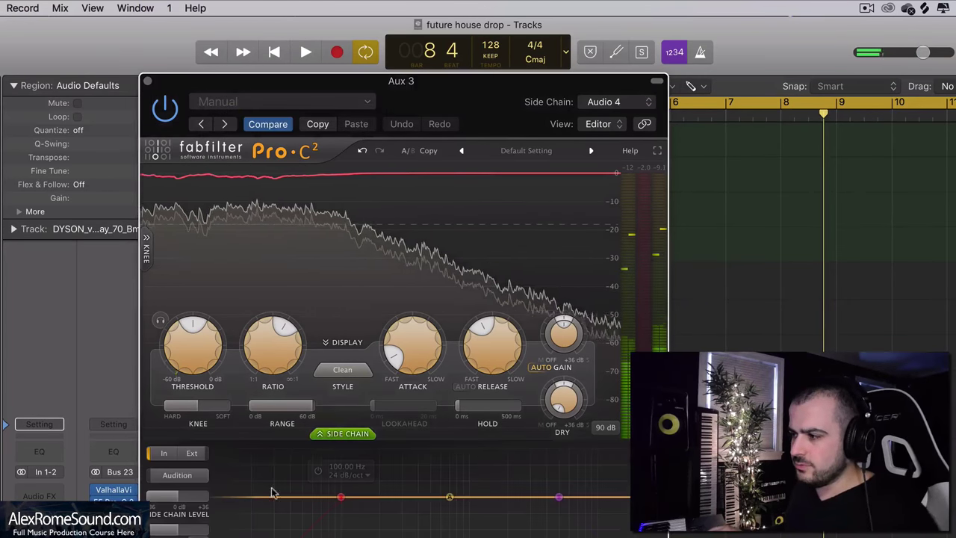
{"action": "left_click", "coordinate": [192, 453]}
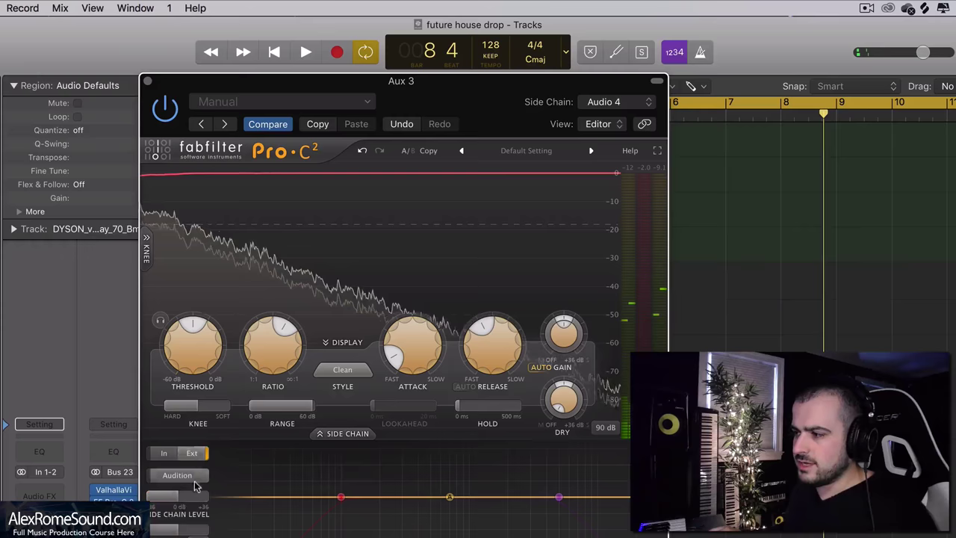
{"action": "key", "text": "space"}
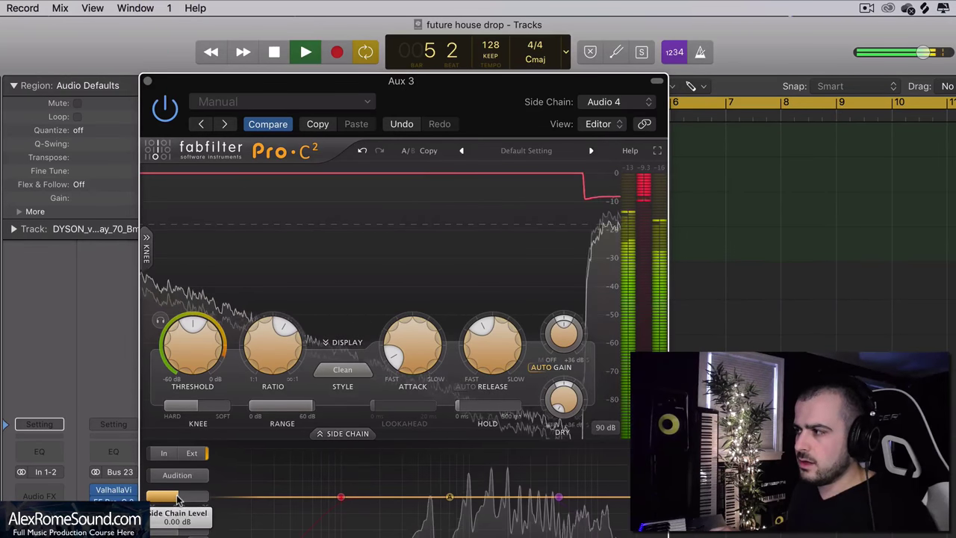
{"action": "left_click_drag", "start_coordinate": [177, 501], "coordinate": [202, 501]}
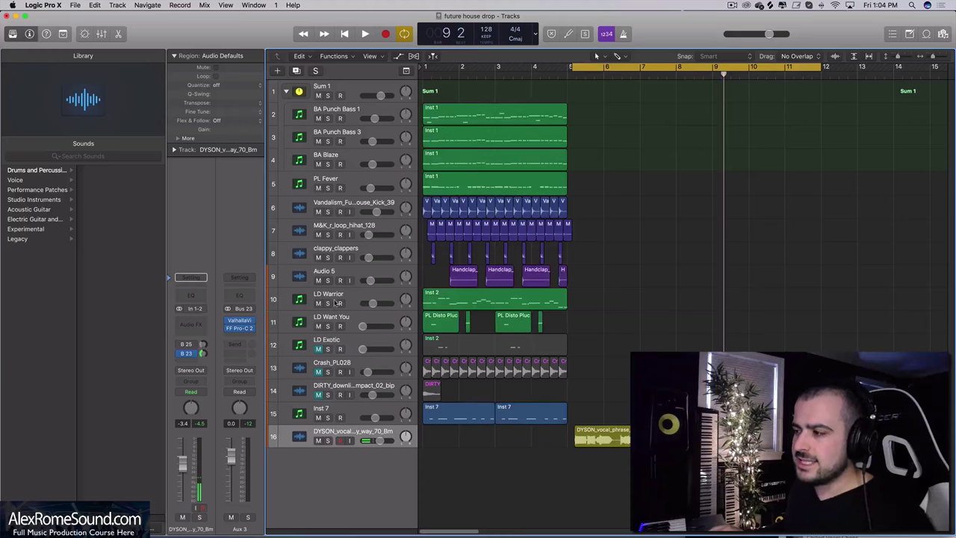
Solo LD Warrior and play from bar 1, then deselect the regions and replay the drop
{"action": "left_click", "coordinate": [329, 303]}
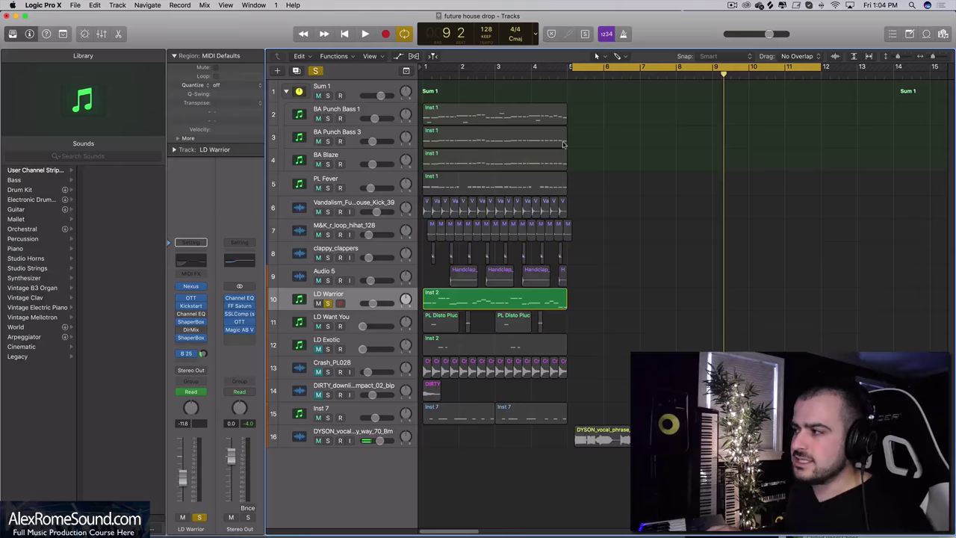
{"action": "key", "text": "Return"}
{"action": "key", "text": "space"}
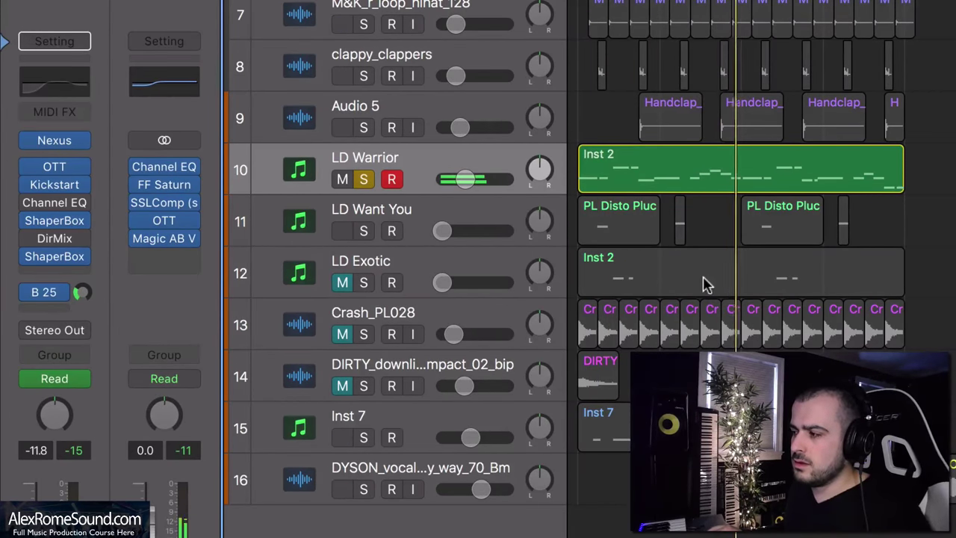
{"action": "left_click", "coordinate": [735, 179]}
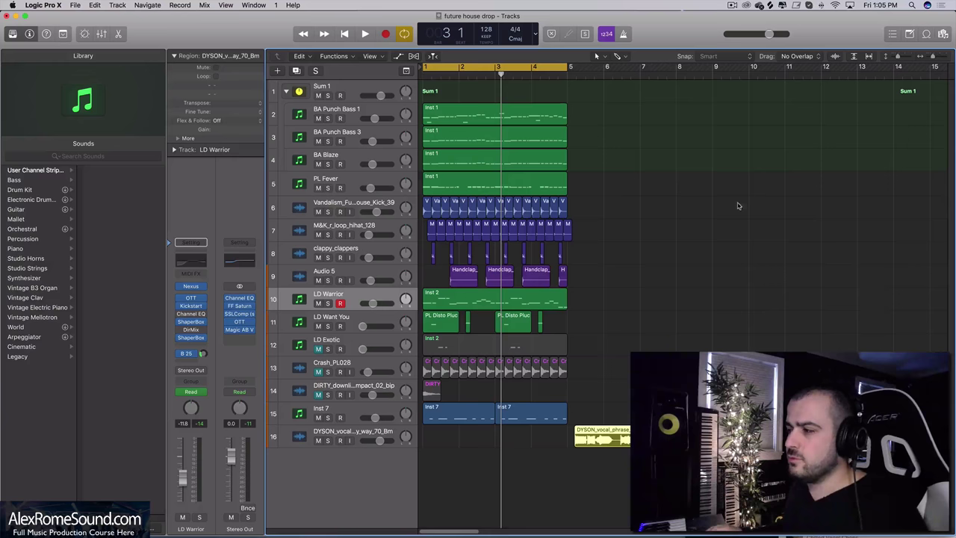
{"action": "left_click", "coordinate": [718, 229]}
{"action": "key", "text": "space"}
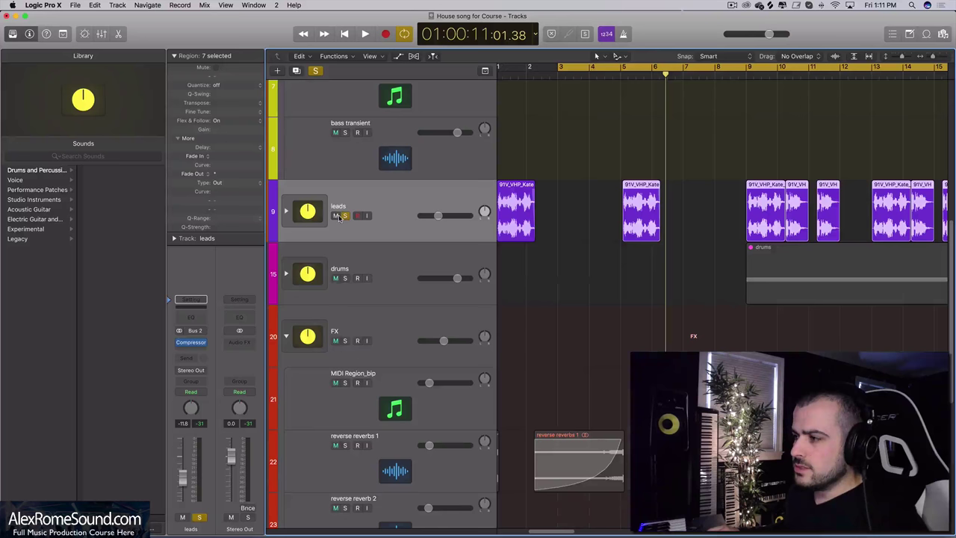
Duplicate the Verse vocal track and move the second vocal region onto it, leaving automation in place
{"action": "left_click", "coordinate": [344, 216]}
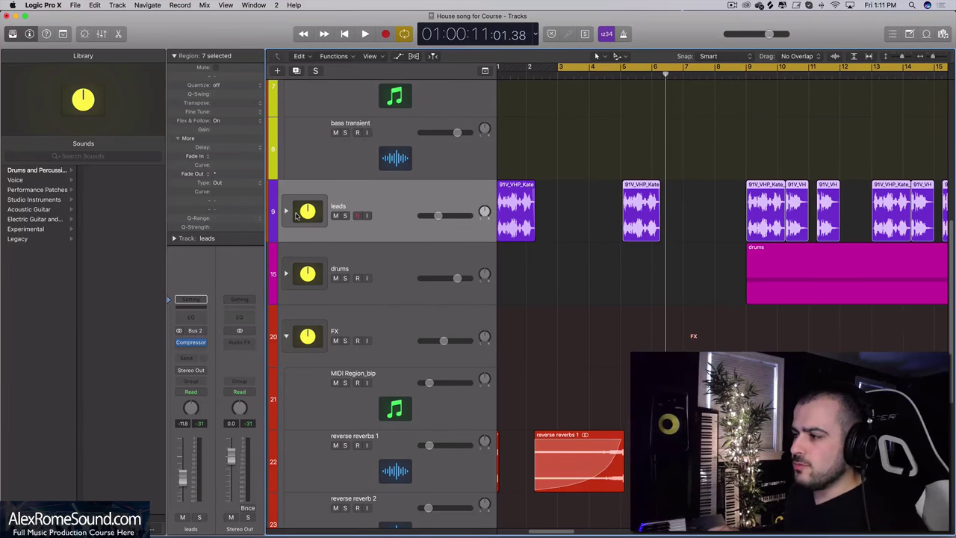
{"action": "left_click", "coordinate": [286, 212]}
{"action": "left_click_drag", "start_coordinate": [936, 59], "coordinate": [941, 58]}
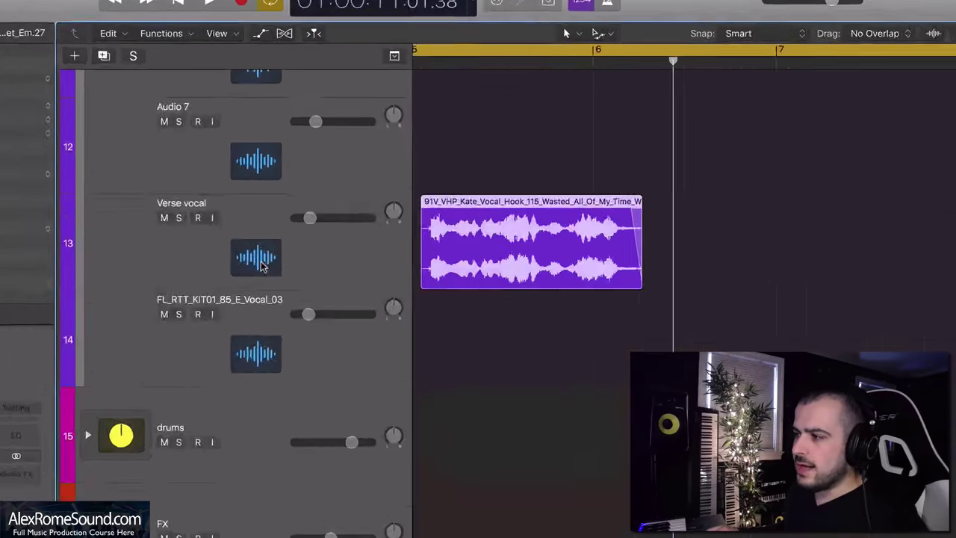
{"action": "left_click", "coordinate": [428, 203]}
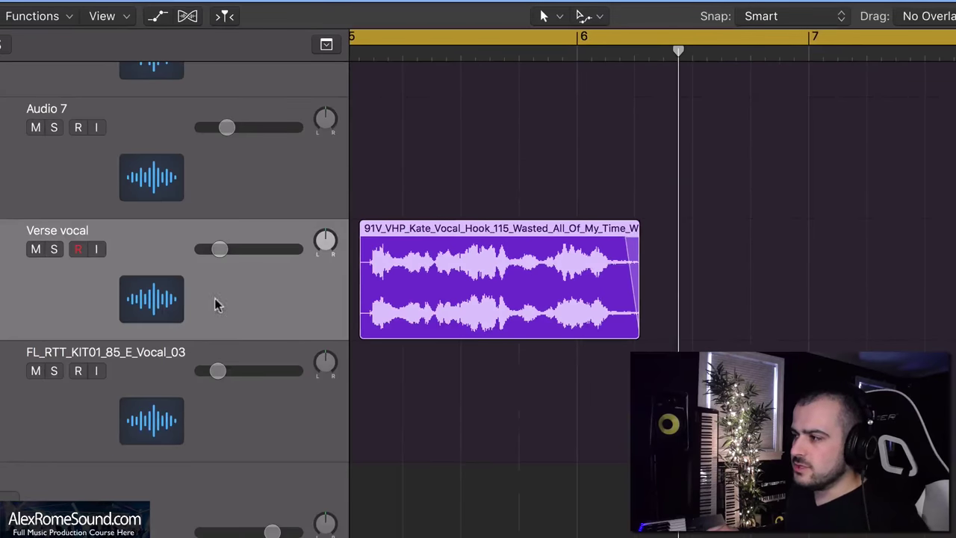
{"action": "key", "text": "super+v"}
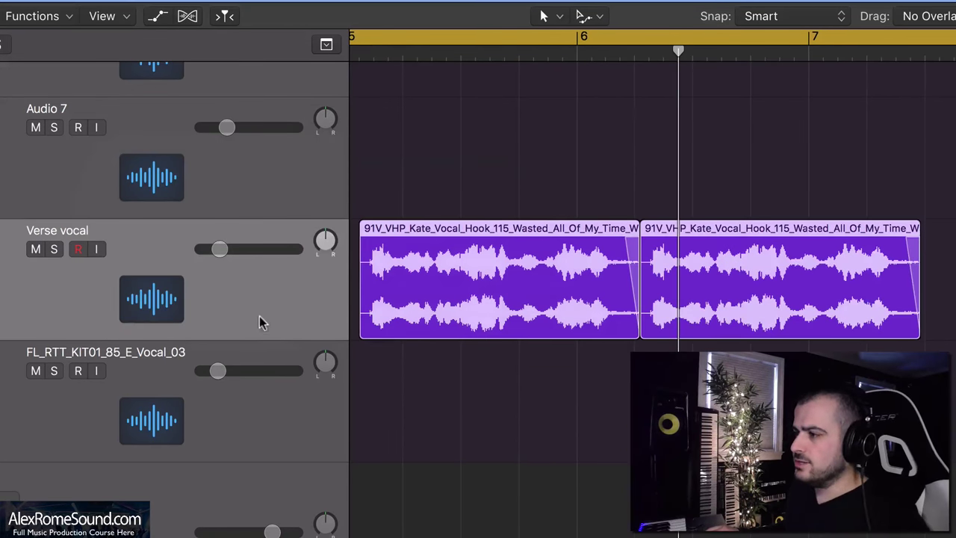
{"action": "key", "text": "super+d"}
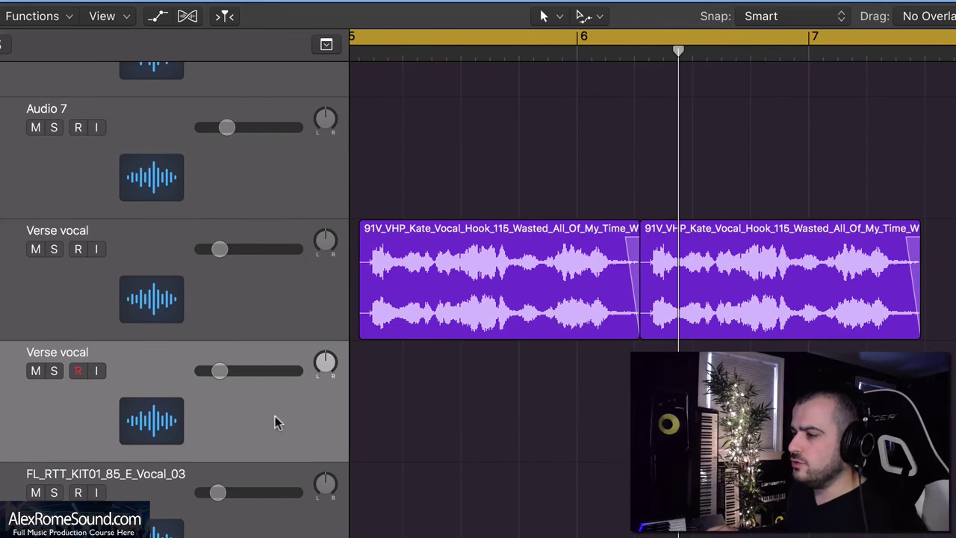
{"action": "left_click_drag", "start_coordinate": [747, 257], "coordinate": [485, 378]}
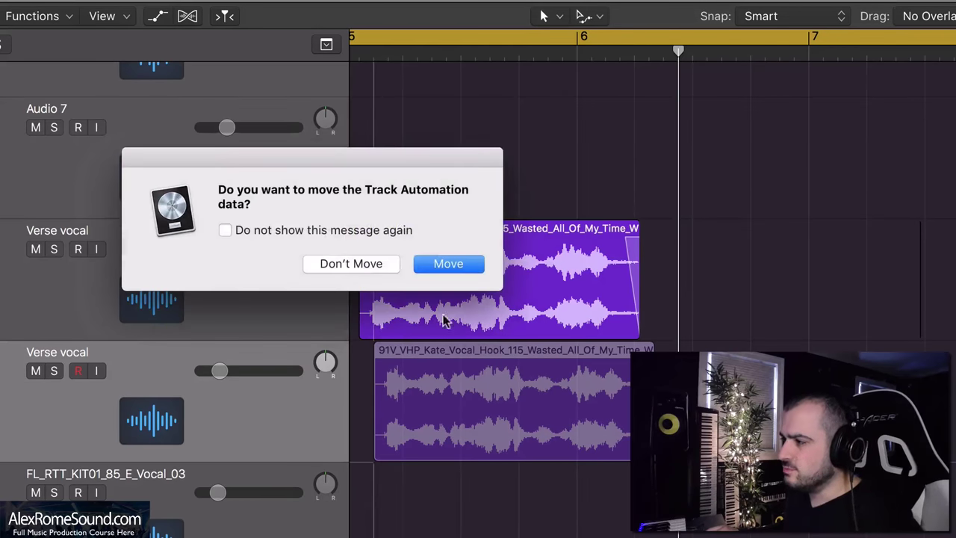
{"action": "left_click", "coordinate": [341, 263]}
Trim the moved region to a short soloed, looped hook slice and open its ChromaVerb insert
{"action": "left_click_drag", "start_coordinate": [653, 440], "coordinate": [402, 411]}
{"action": "left_click_drag", "start_coordinate": [927, 37], "coordinate": [750, 39]}
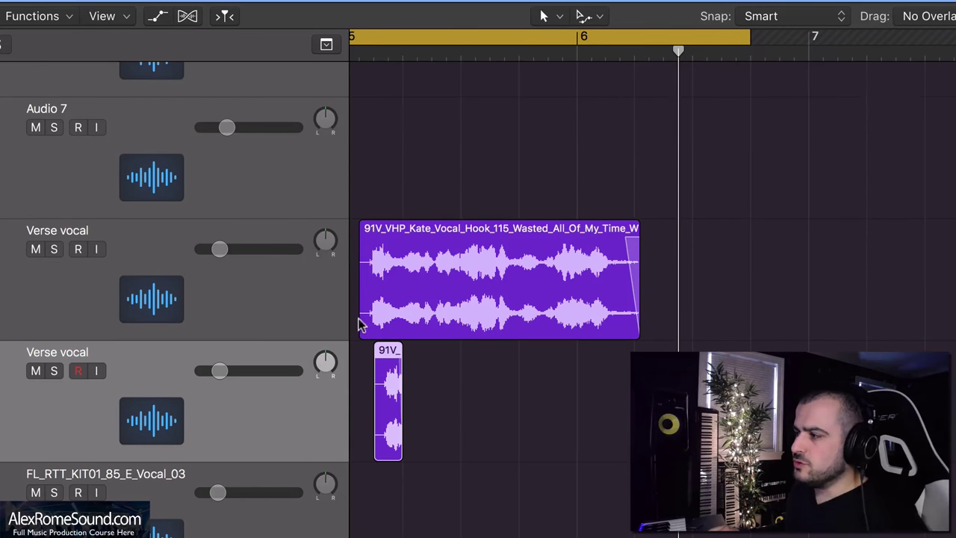
{"action": "left_click_drag", "start_coordinate": [397, 412], "coordinate": [396, 409]}
{"action": "left_click", "coordinate": [396, 400]}
{"action": "key", "text": "s"}
{"action": "key", "text": "space"}
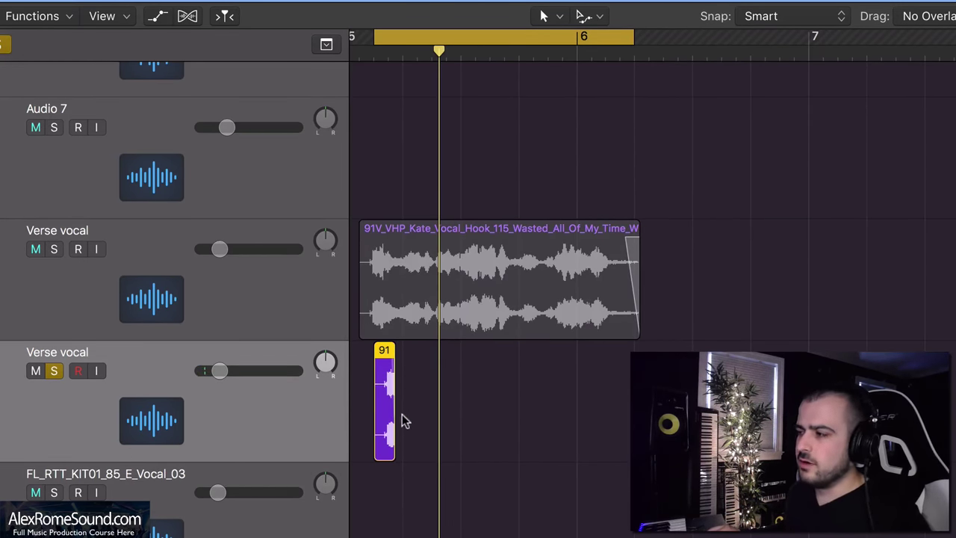
{"action": "left_click_drag", "start_coordinate": [388, 415], "coordinate": [401, 413]}
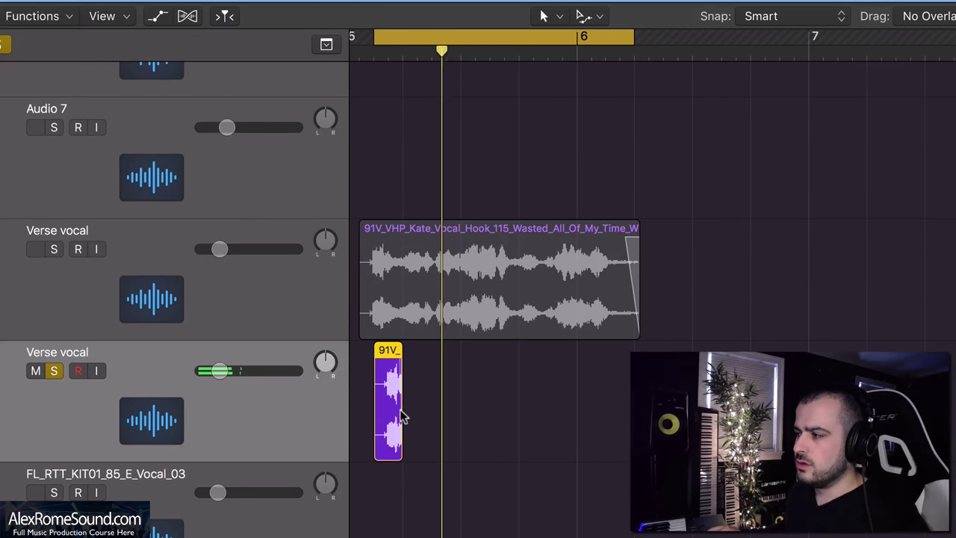
{"action": "left_click_drag", "start_coordinate": [403, 416], "coordinate": [421, 416]}
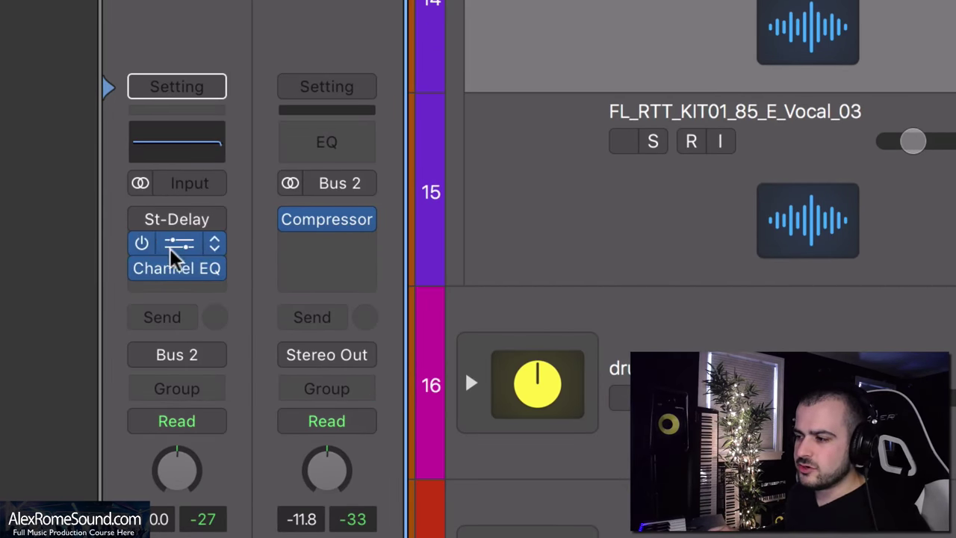
{"action": "left_click", "coordinate": [171, 250]}
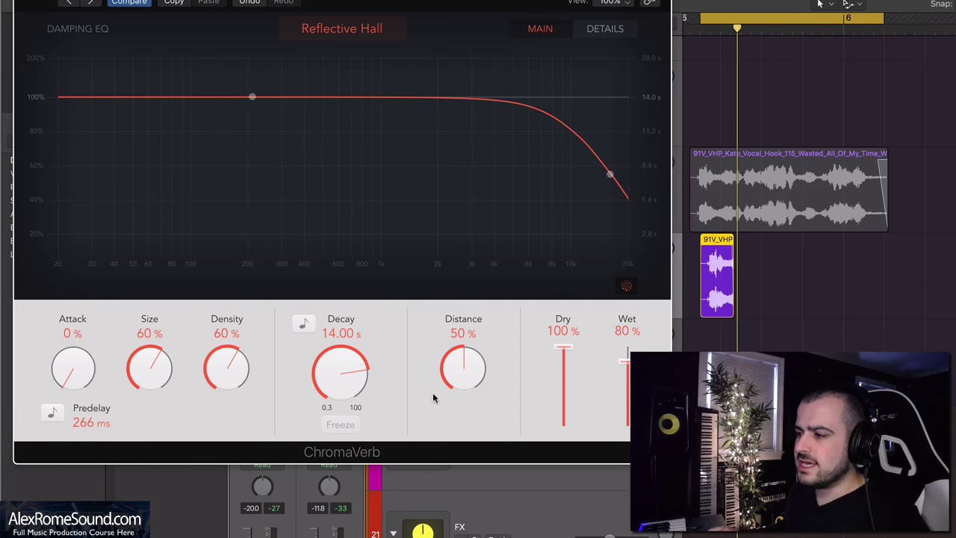
Audition the 14 s, 80% wet ChromaVerb tail, close it, and set the Verse vocal fader to 0 dB
{"action": "key", "text": "space"}
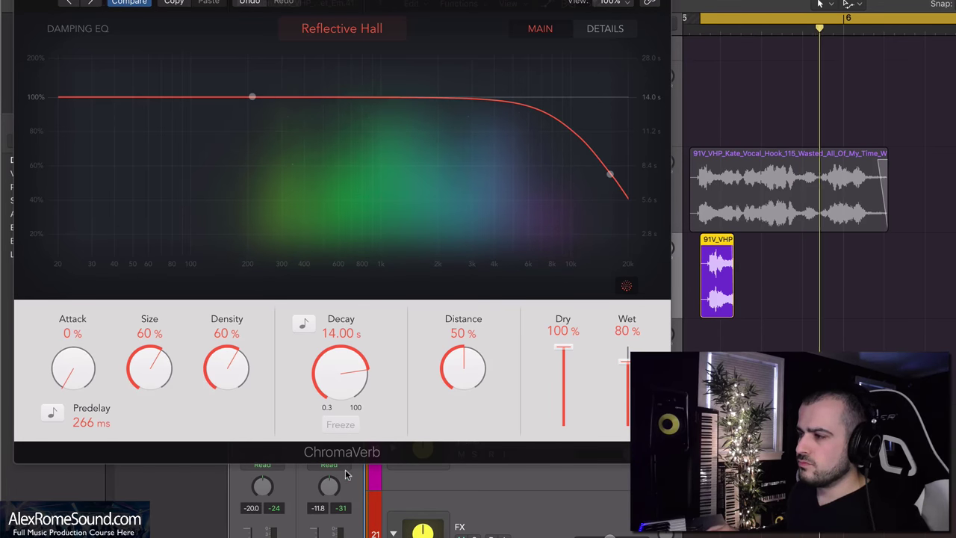
{"action": "key", "text": "space"}
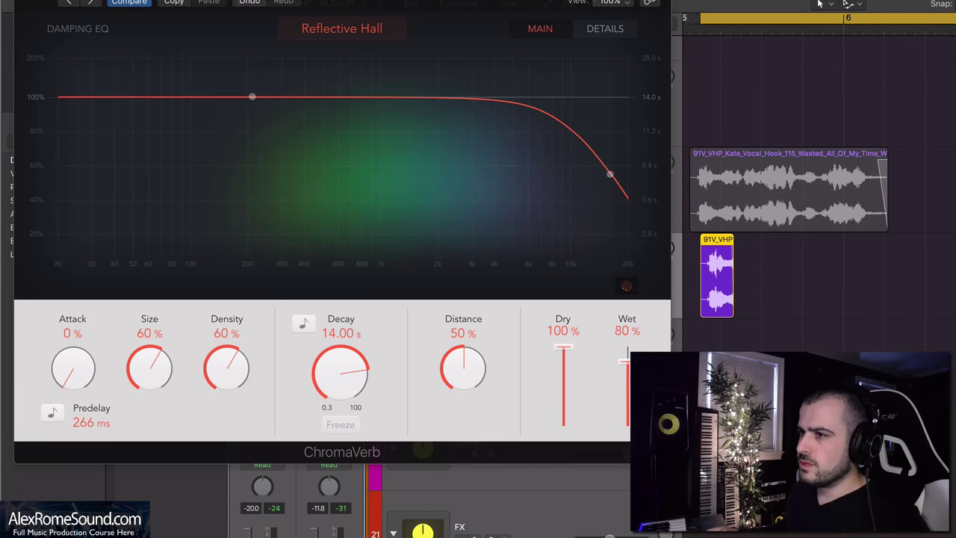
{"action": "key", "text": "super+w"}
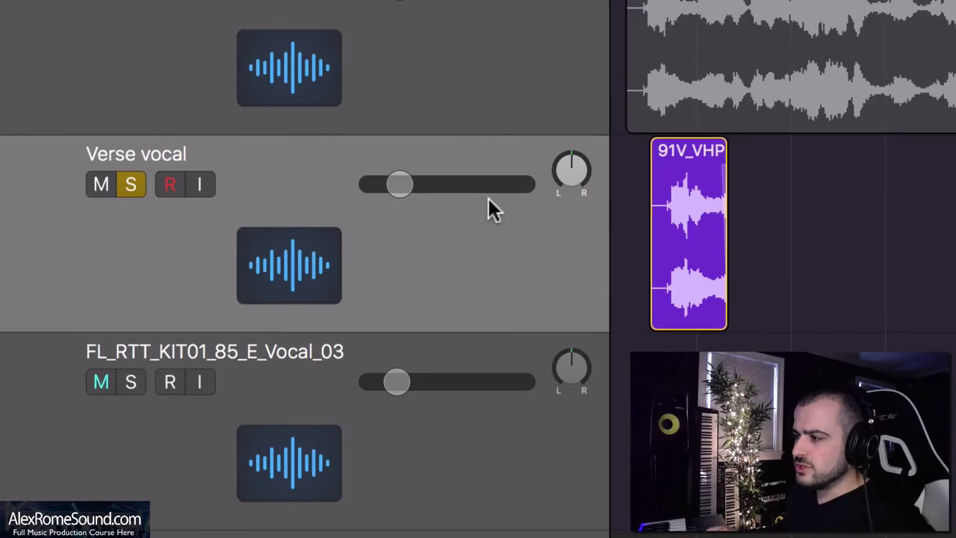
{"action": "left_click_drag", "start_coordinate": [397, 186], "coordinate": [486, 184]}
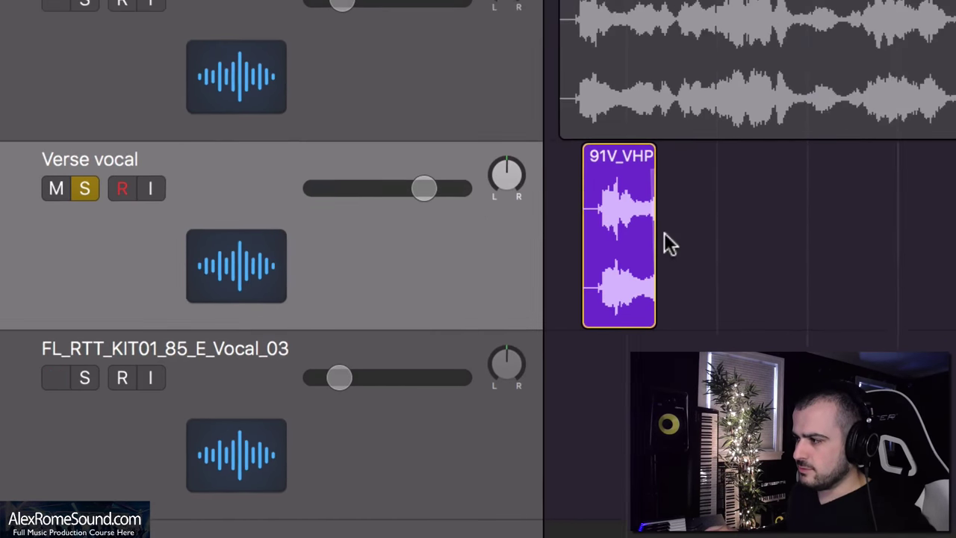
Bounce the vocal slice in place to a new wet track and trim the bounced region's start
{"action": "right_click", "coordinate": [692, 250]}
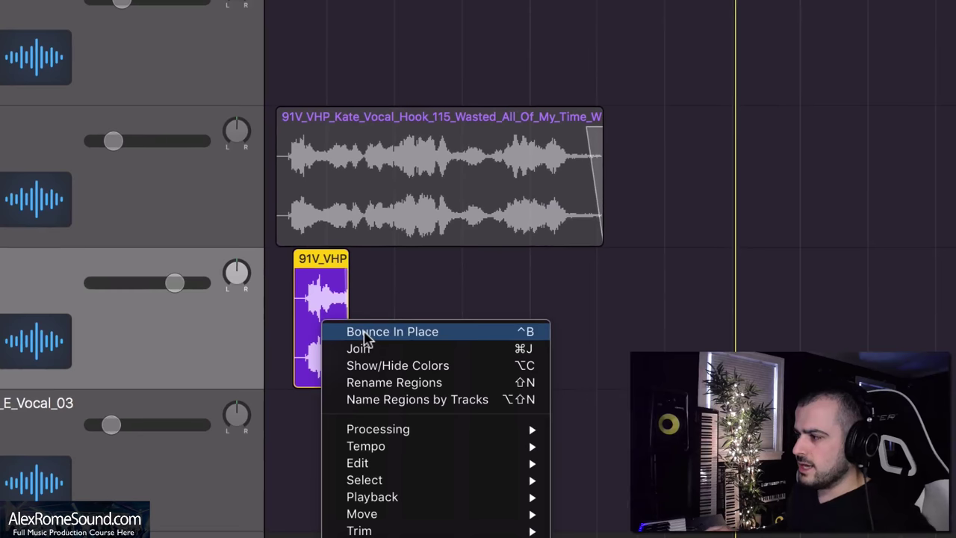
{"action": "left_click", "coordinate": [434, 256]}
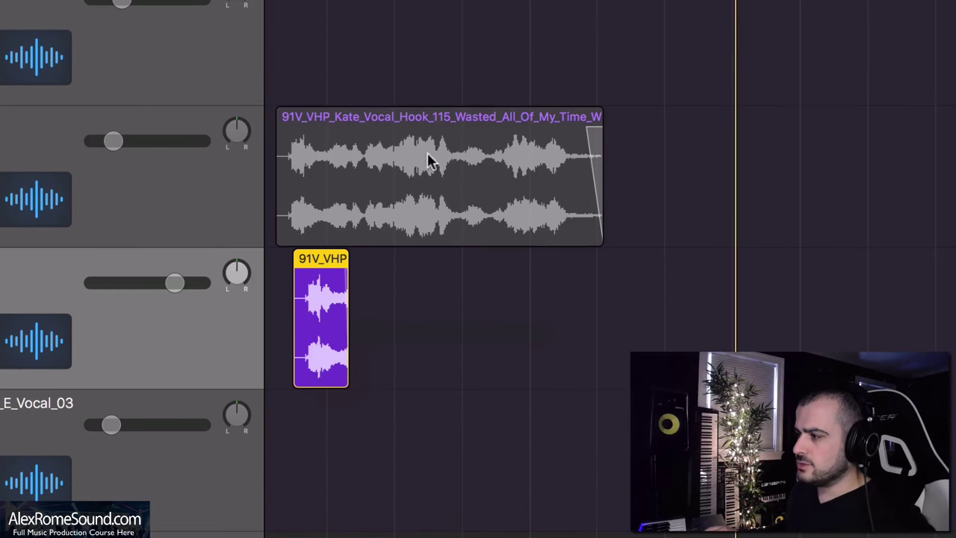
{"action": "left_click", "coordinate": [385, 176]}
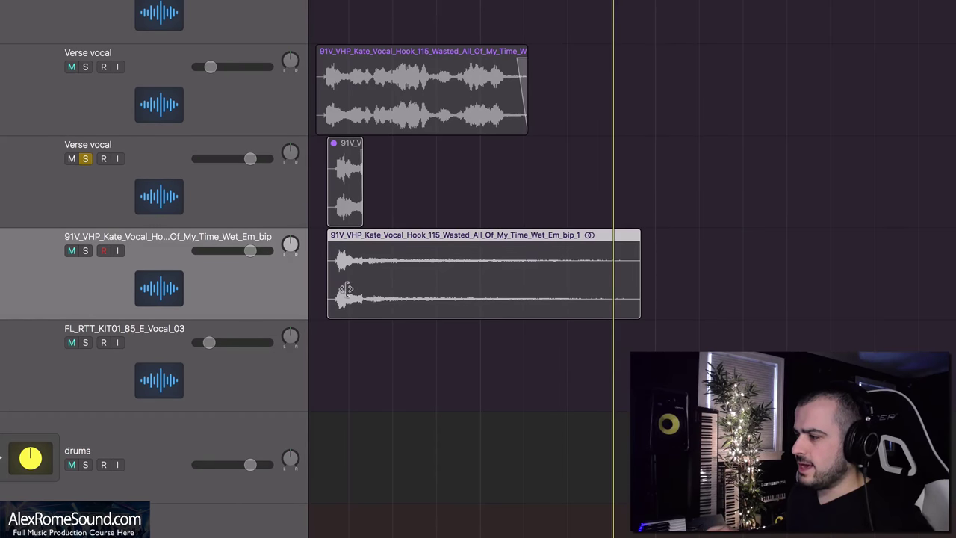
{"action": "left_click_drag", "start_coordinate": [345, 289], "coordinate": [400, 298]}
Reverse the bounced reverb audio in the audio file editor
{"action": "double_click", "coordinate": [439, 268]}
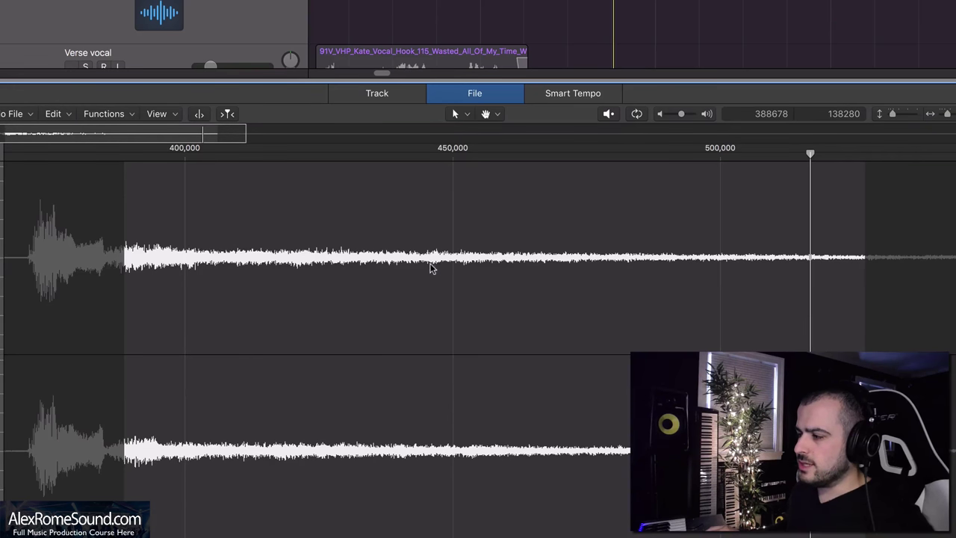
{"action": "left_click", "coordinate": [112, 114]}
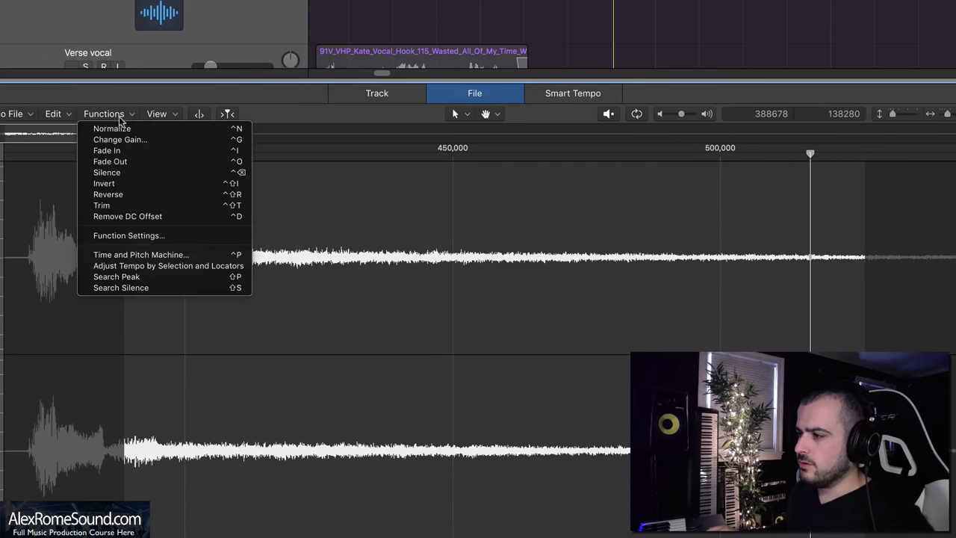
{"action": "left_click", "coordinate": [107, 194]}
{"action": "key", "text": "e"}
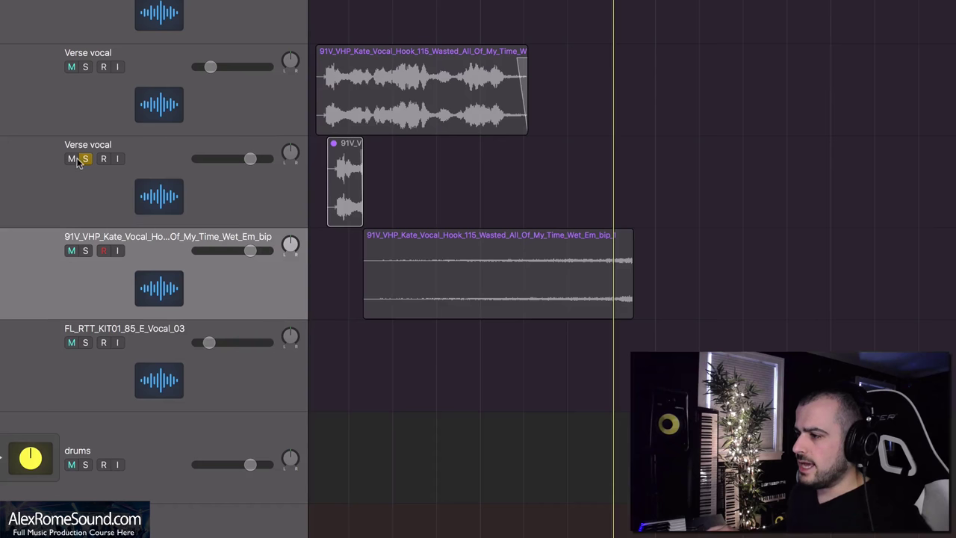
Unsolo the slice track and move the reversed reverb so it ends where the Verse vocal begins
{"action": "left_click", "coordinate": [85, 159]}
{"action": "key", "text": "super+Left"}
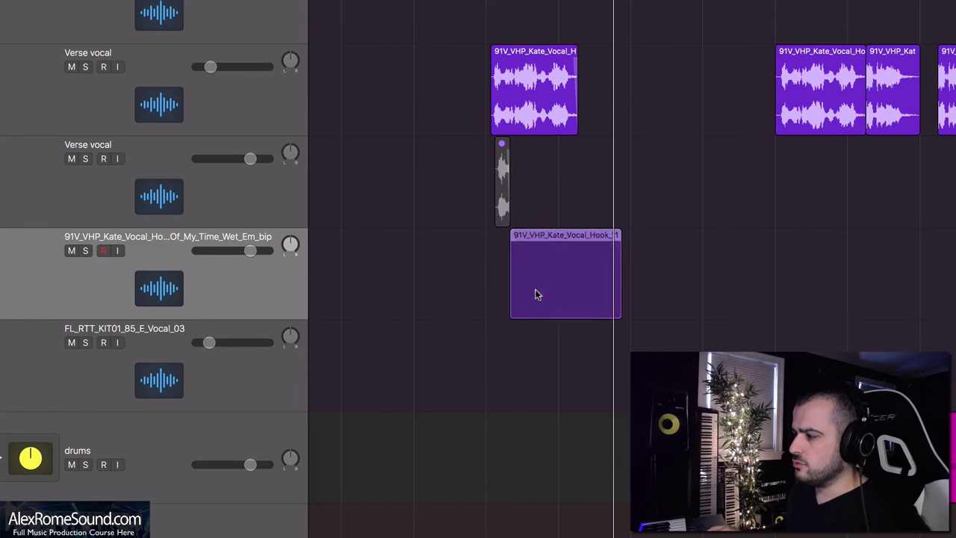
{"action": "left_click_drag", "start_coordinate": [535, 294], "coordinate": [447, 279]}
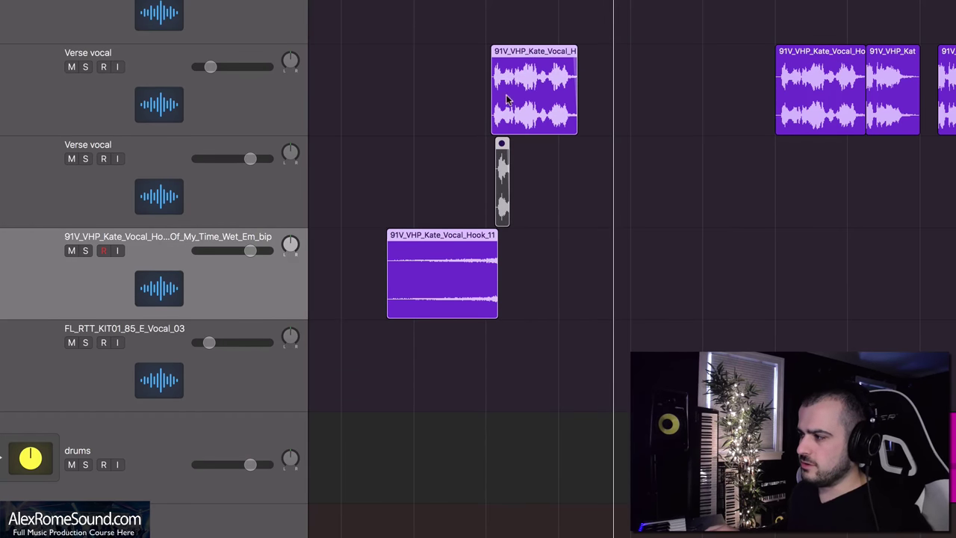
Nudge the reversed hook region into place just before the vocal and play it back
{"action": "left_click", "coordinate": [594, 63]}
{"action": "left_click_drag", "start_coordinate": [486, 289], "coordinate": [477, 289]}
{"action": "key", "text": "space"}
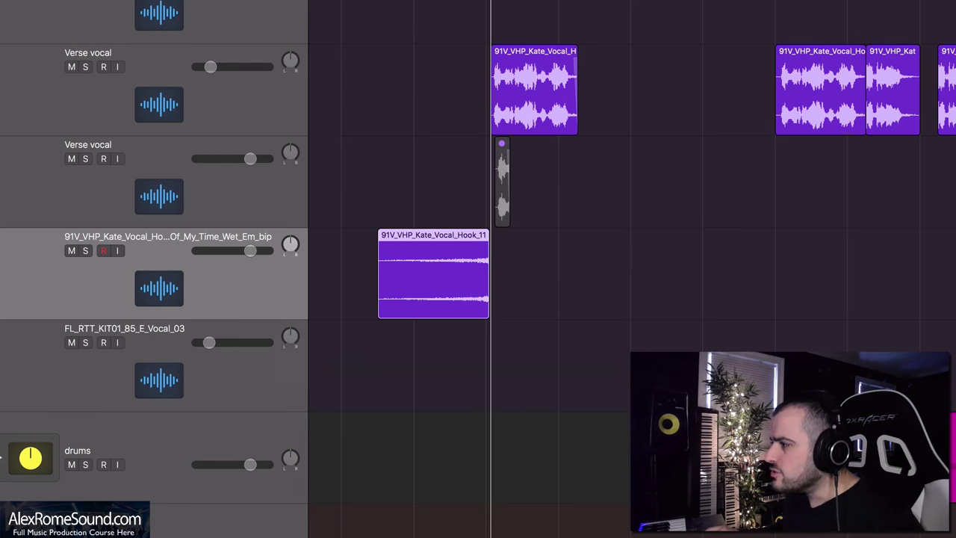
{"action": "left_click_drag", "start_coordinate": [473, 267], "coordinate": [472, 265]}
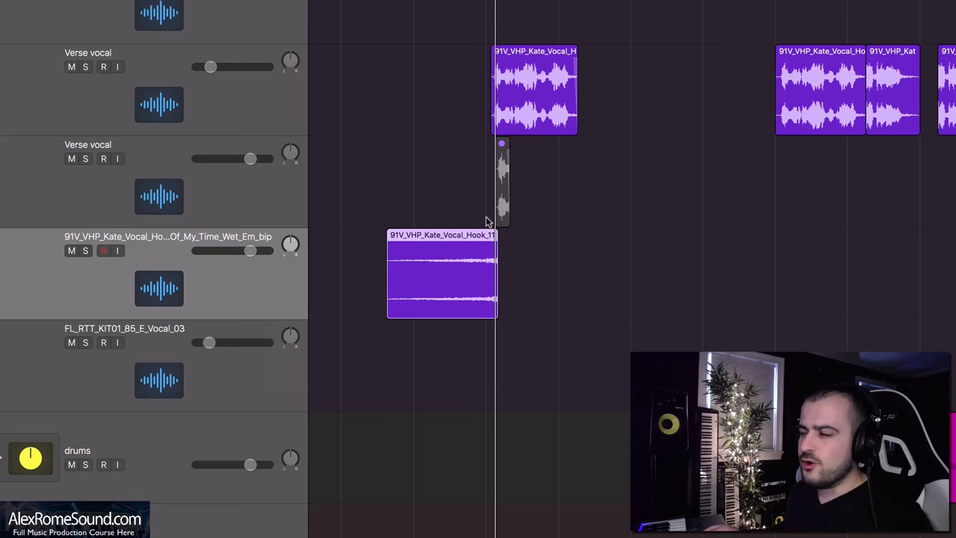
{"action": "key", "text": "space"}
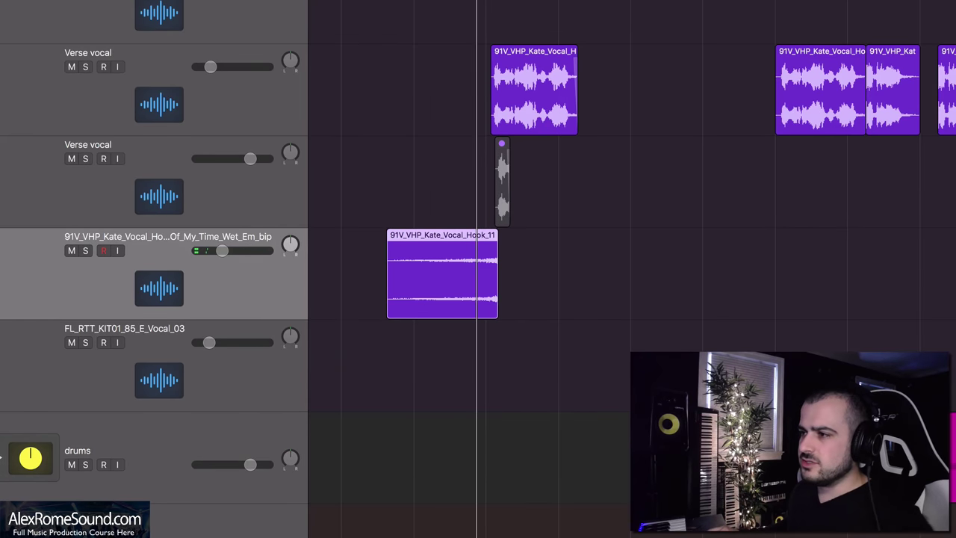
Fade in the reversed region from its start and trim its left edge later
{"action": "left_click_drag", "start_coordinate": [388, 237], "coordinate": [439, 239]}
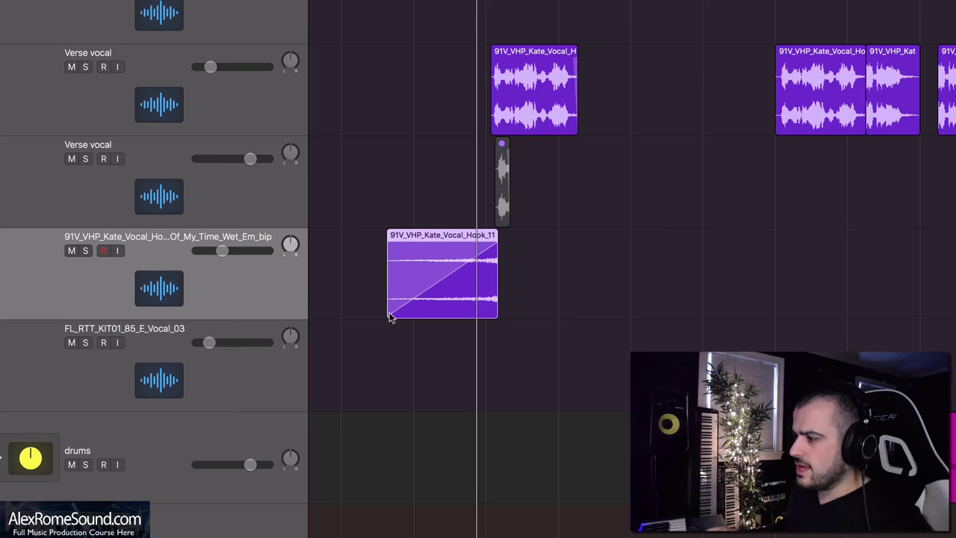
{"action": "left_click_drag", "start_coordinate": [390, 314], "coordinate": [438, 314]}
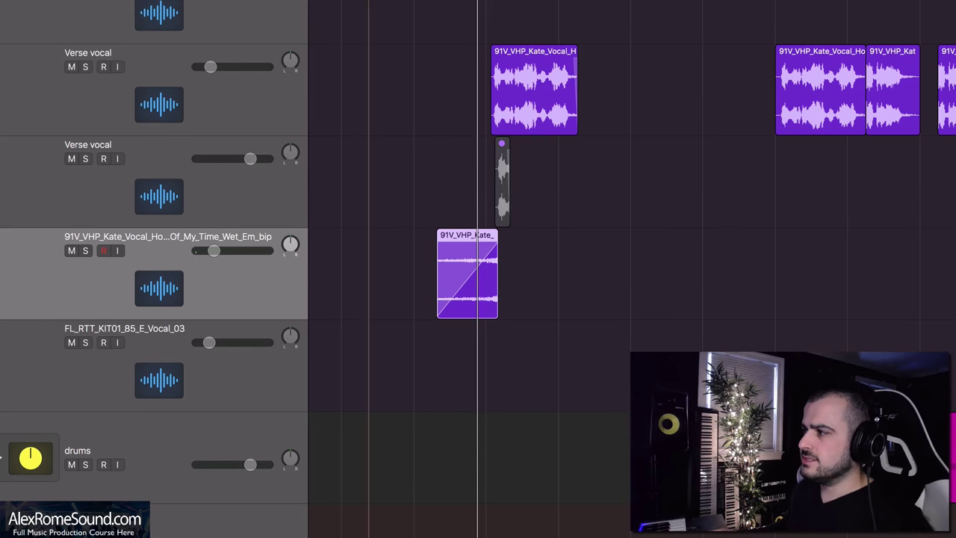
{"action": "key", "text": "space"}
{"action": "key", "text": "space"}
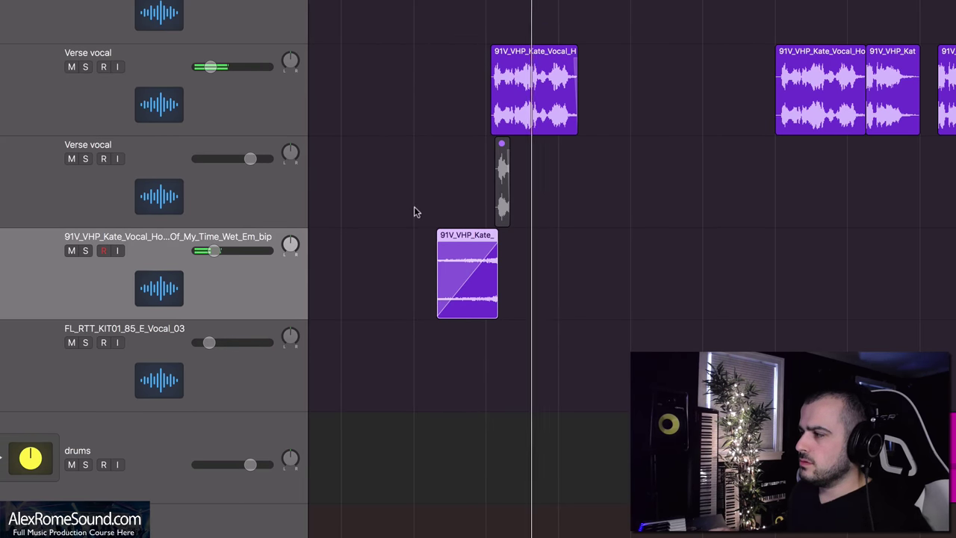
Stop playback, then play the atmuh track's Serum saw drone from the cycle start
{"action": "key", "text": "space"}
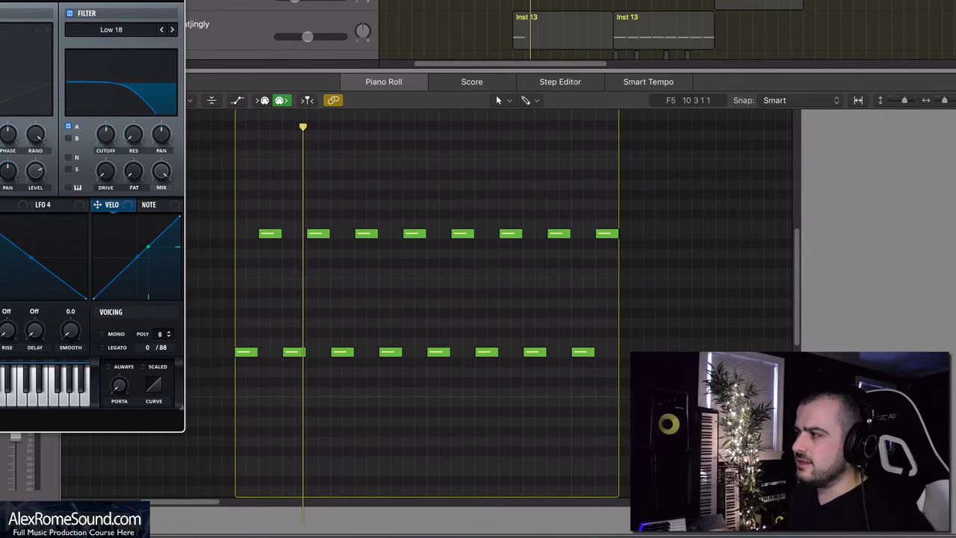
{"action": "key", "text": "space"}
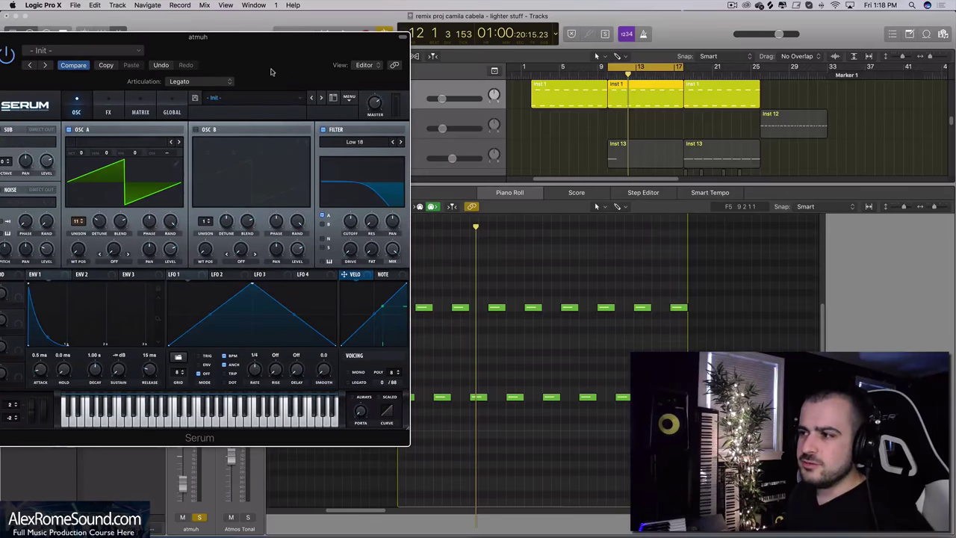
On Serum's FX page, turn the Reverb MIX knob way up and adjust the SIZE knob
{"action": "left_click", "coordinate": [125, 112]}
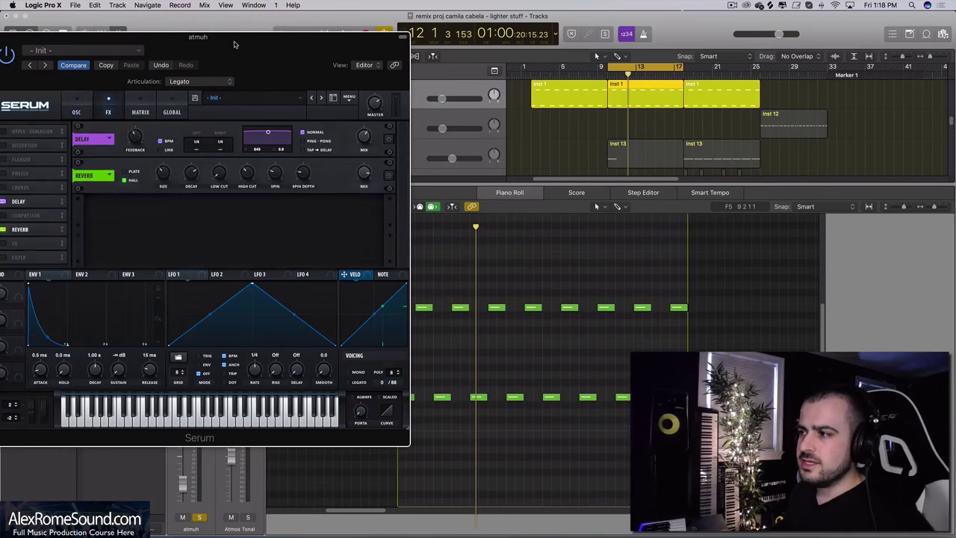
{"action": "left_click_drag", "start_coordinate": [156, 27], "coordinate": [212, 44]}
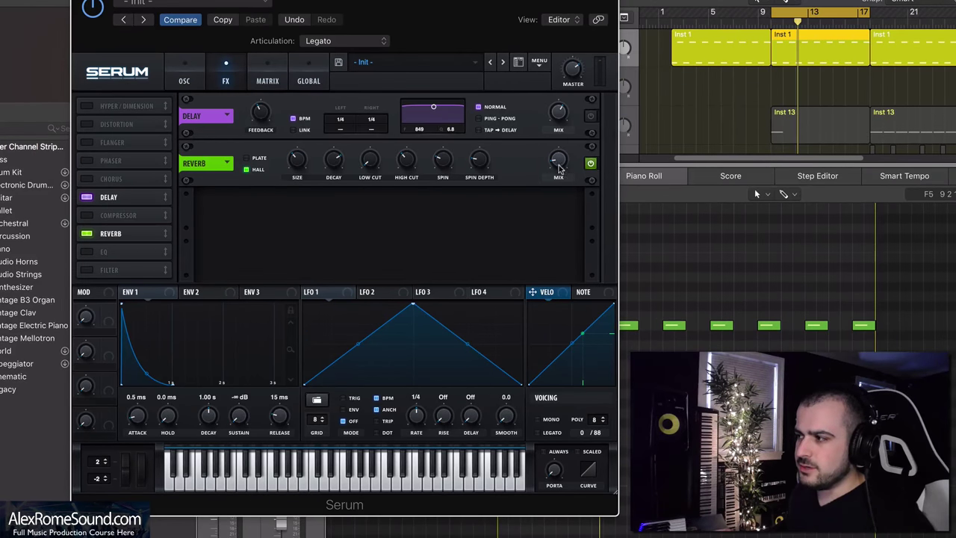
{"action": "mouse_move", "coordinate": [559, 169]}
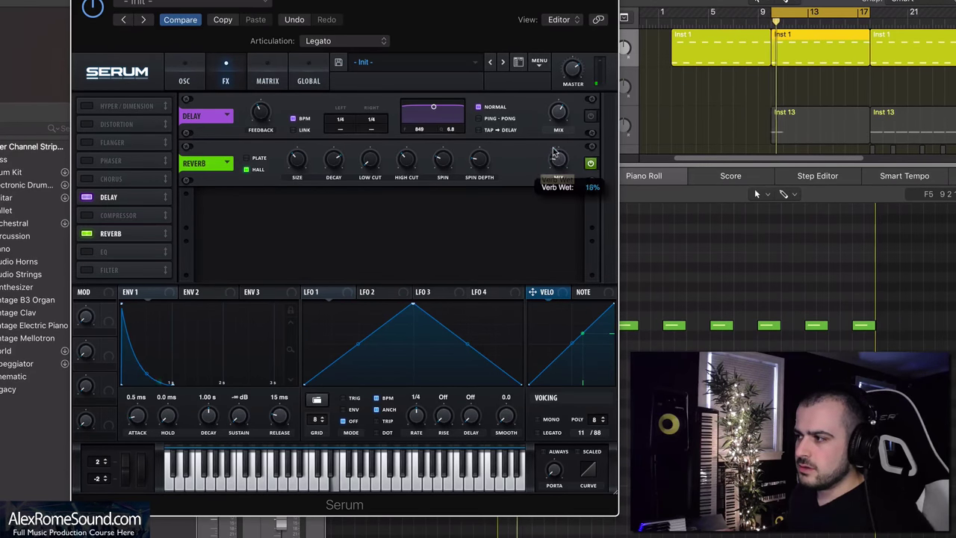
{"action": "left_click_drag", "start_coordinate": [557, 123], "coordinate": [555, 45]}
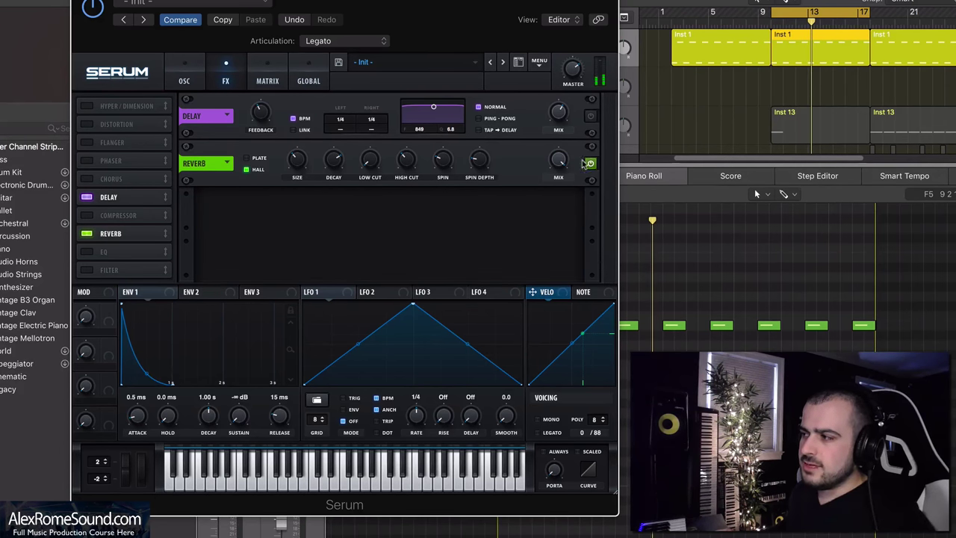
{"action": "left_click_drag", "start_coordinate": [297, 166], "coordinate": [337, 160]}
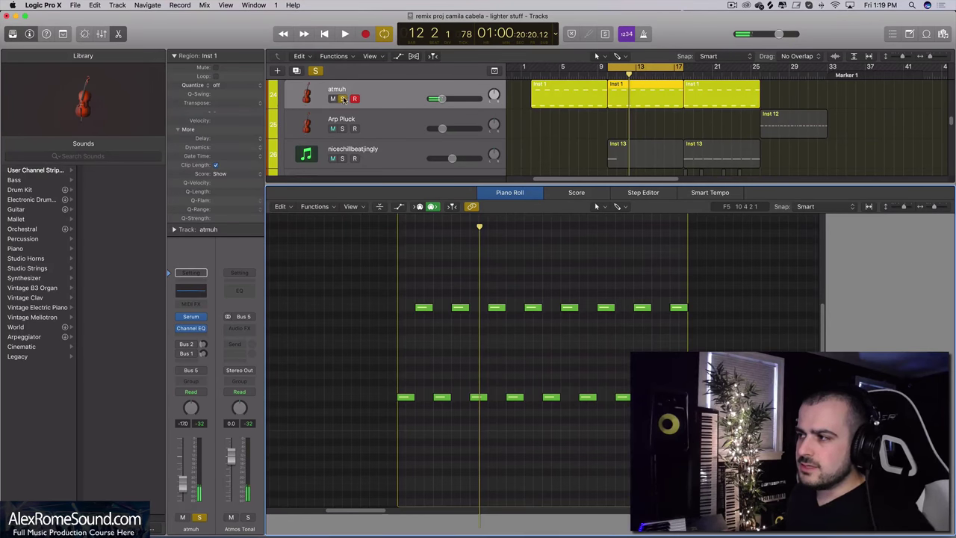
Unsolo the atmuh track, close the note editor and start playback from the cycle start
{"action": "left_click", "coordinate": [343, 100]}
{"action": "key", "text": "e"}
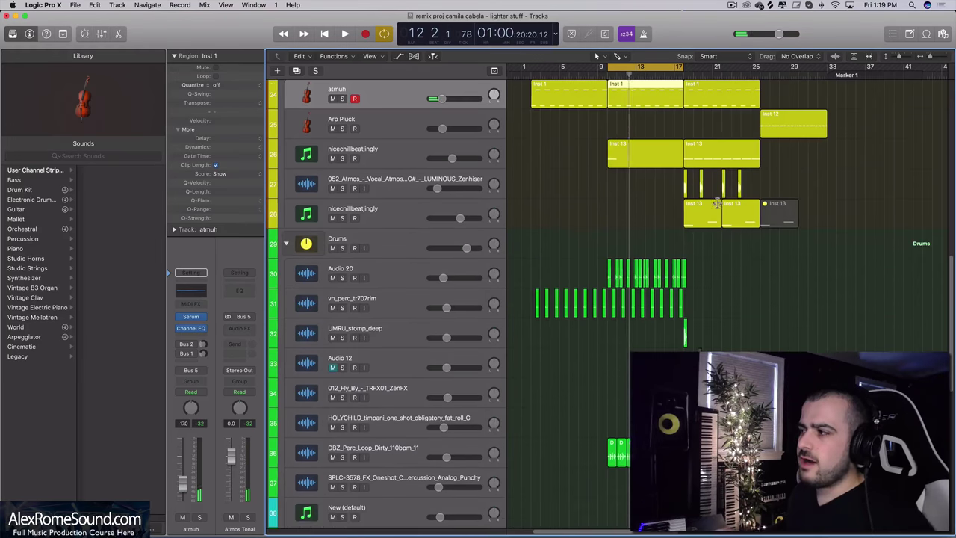
{"action": "scroll", "coordinate": [685, 222], "scroll_direction": "up", "scroll_amount": 5}
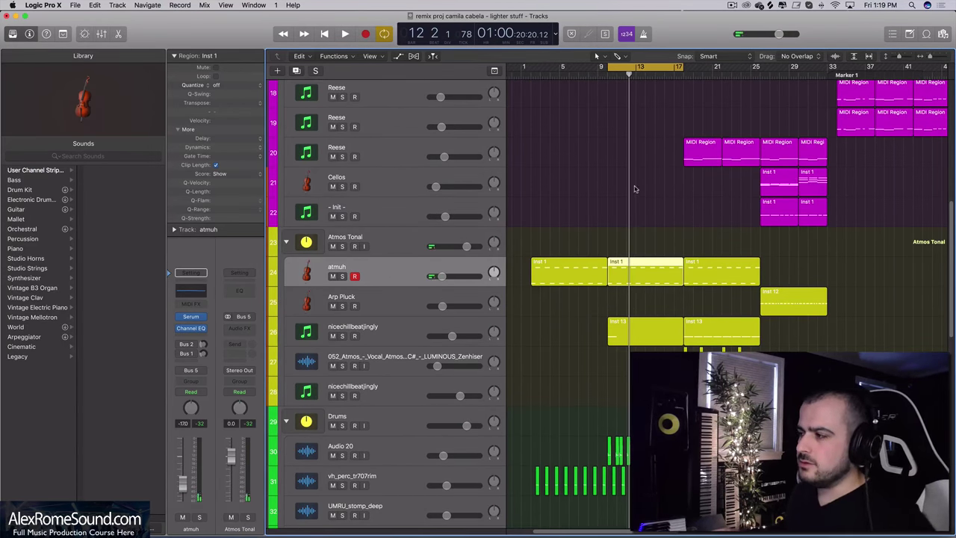
{"action": "scroll", "coordinate": [656, 206], "scroll_direction": "up", "scroll_amount": 2}
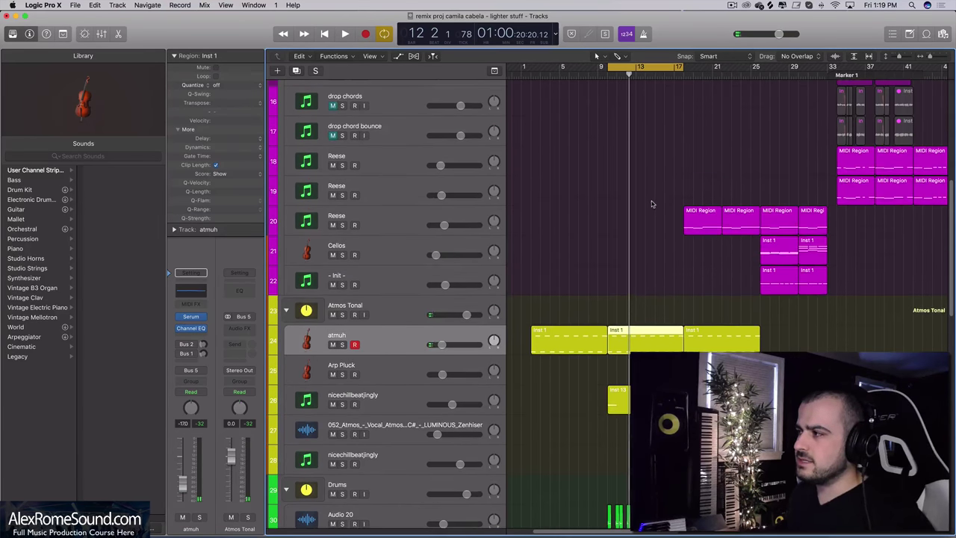
{"action": "key", "text": "space"}
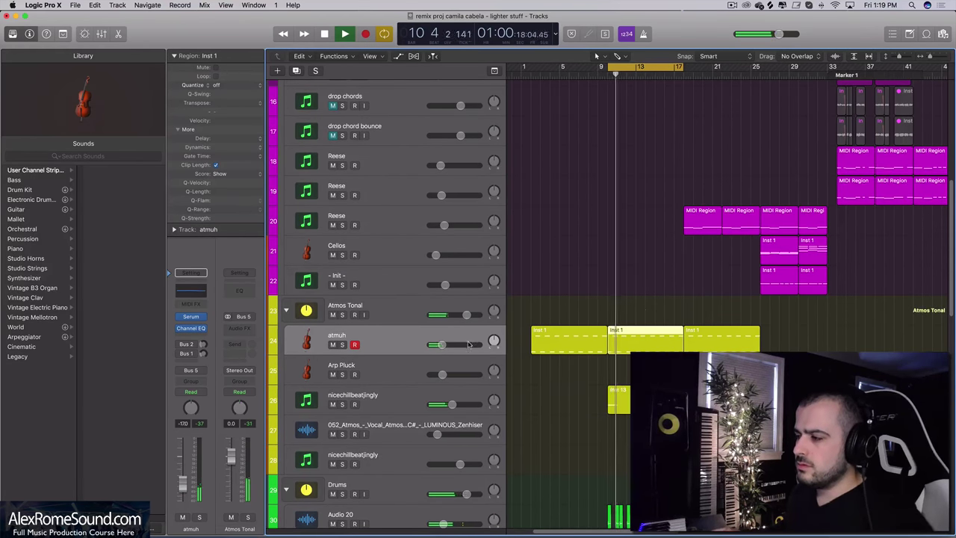
Set atmuh's volume to about -14.8 dB, briefly solo-check it, disable Cycle and stop playback
{"action": "left_click_drag", "start_coordinate": [440, 344], "coordinate": [444, 344]}
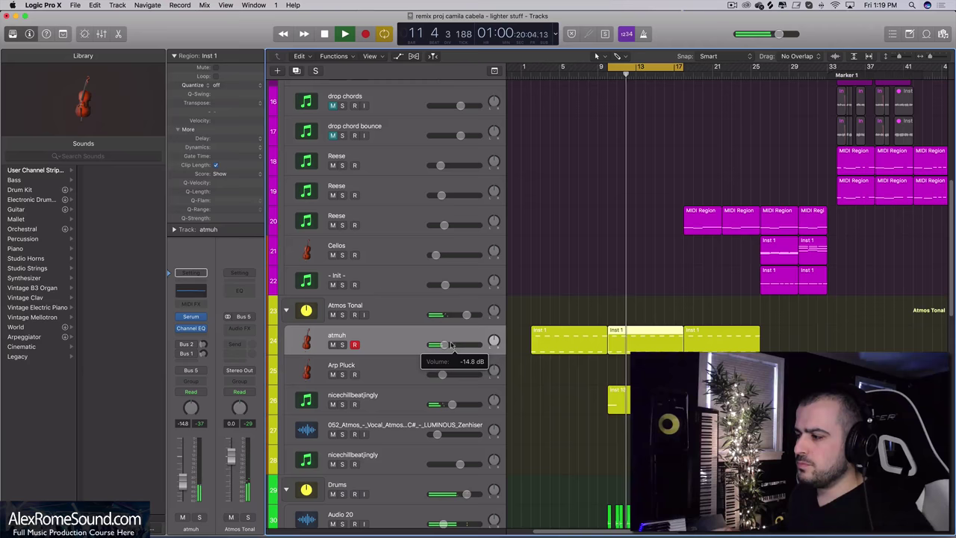
{"action": "left_click", "coordinate": [343, 345]}
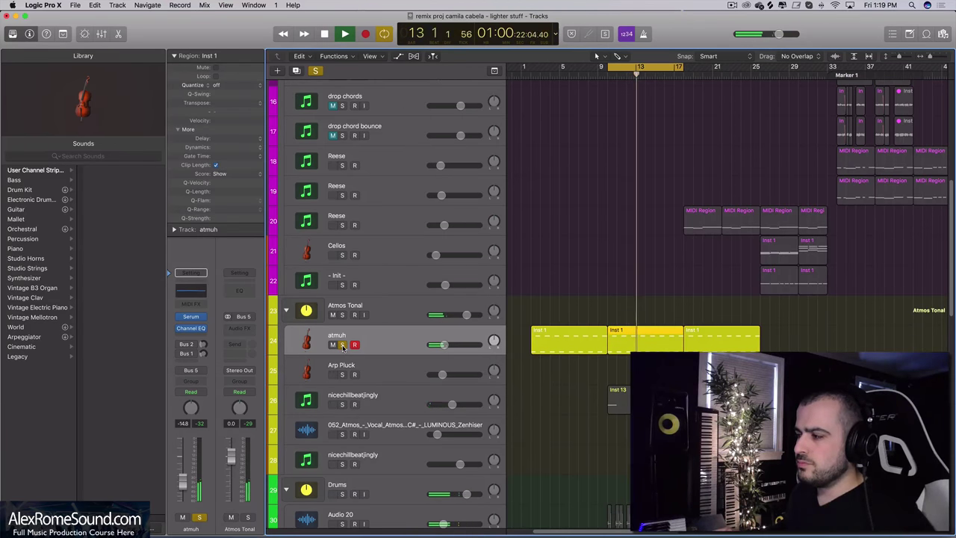
{"action": "left_click", "coordinate": [342, 345]}
{"action": "left_click", "coordinate": [662, 66]}
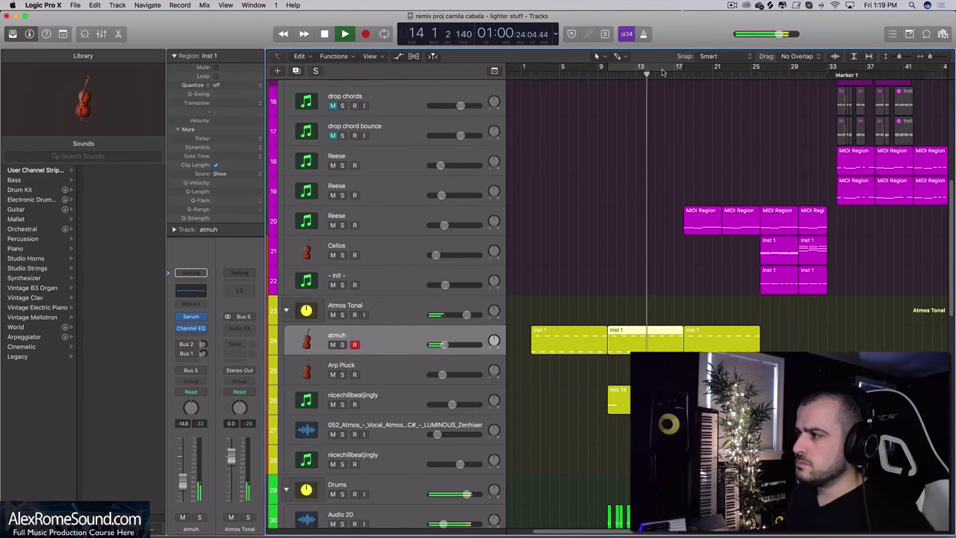
{"action": "left_click", "coordinate": [718, 276]}
{"action": "key", "text": "space"}
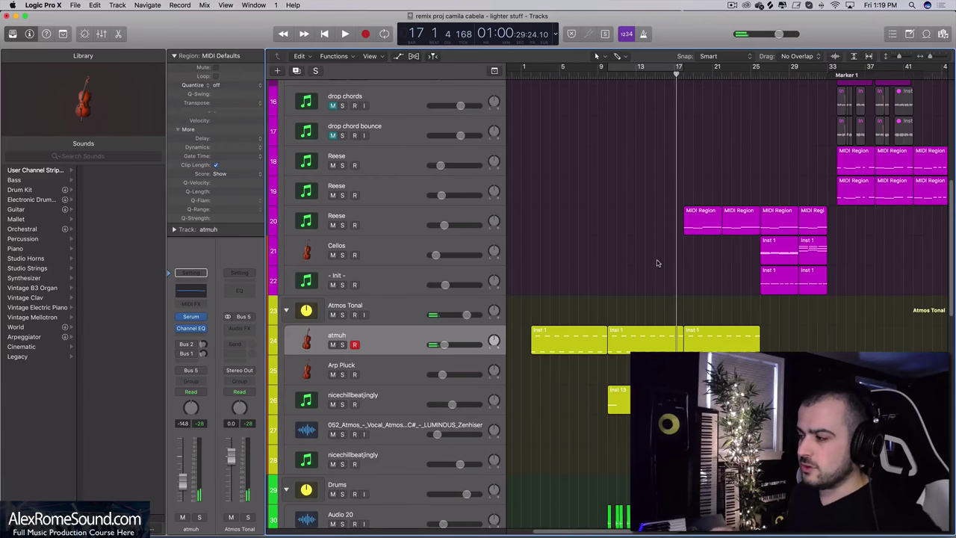